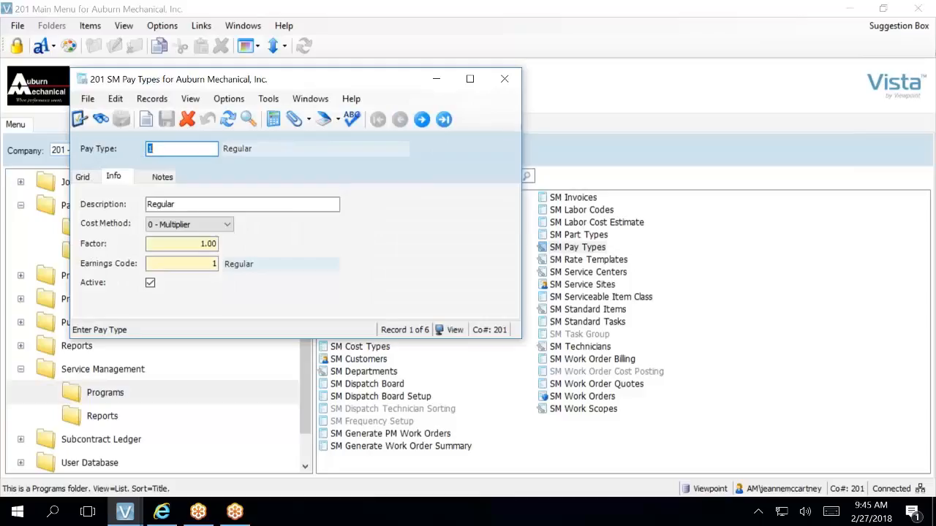
Delete pay type 40 (Cost Plus) and widen the pay types window to show all its columns before leaving it
left_click(83, 179)
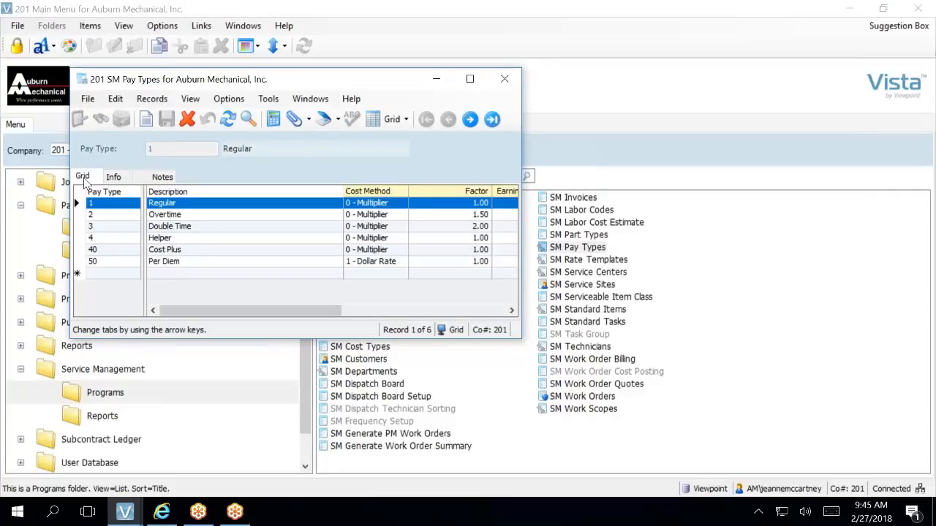
left_click(119, 251)
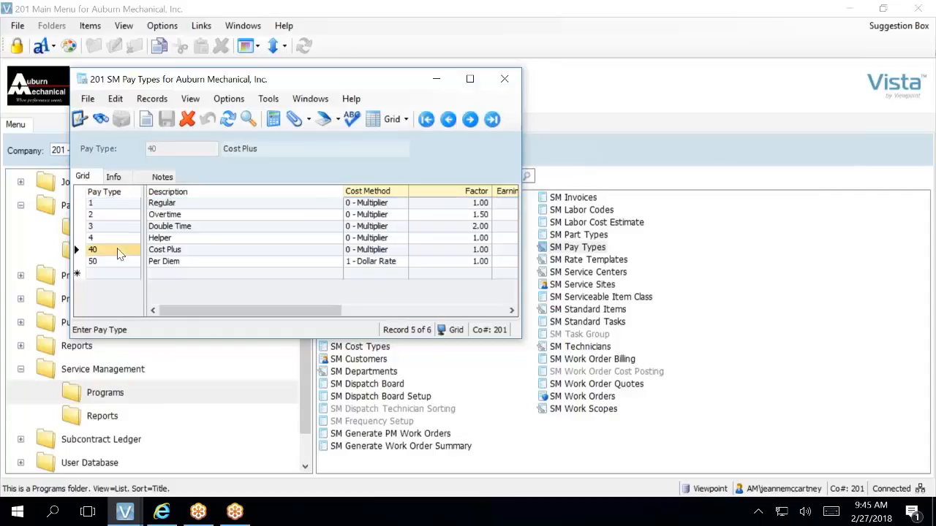
left_click(189, 122)
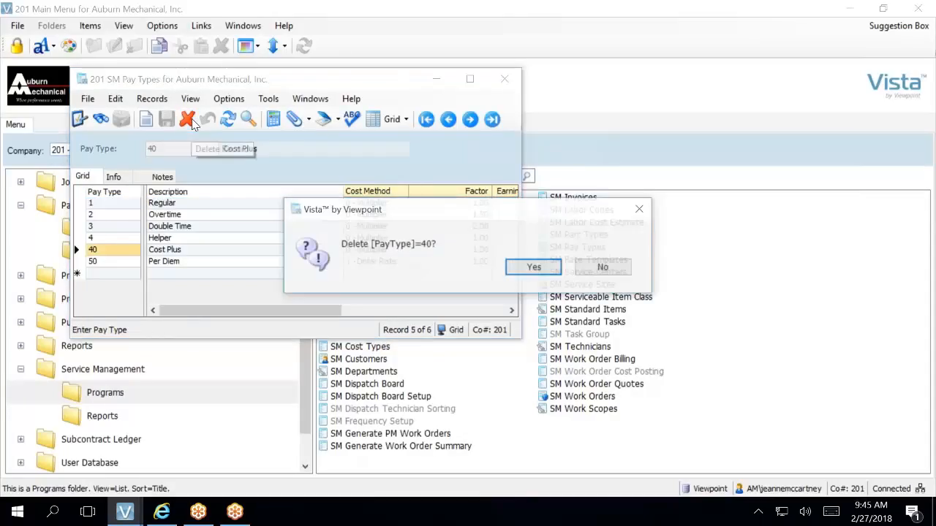
left_click(536, 268)
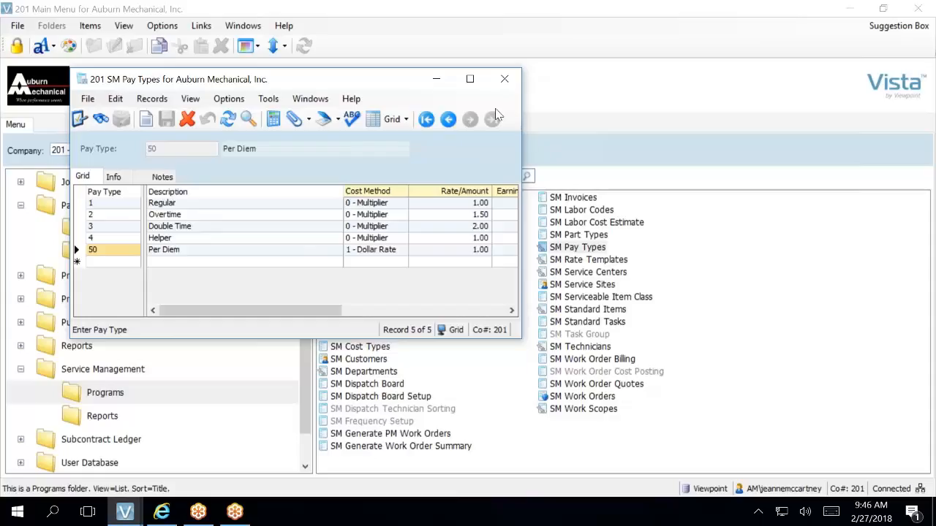
left_click_drag(521, 127, 774, 184)
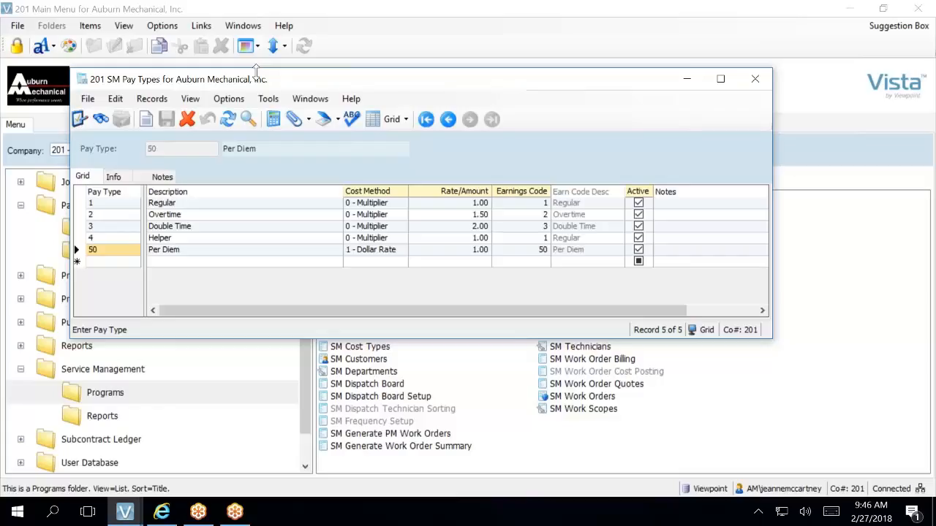
left_click(755, 78)
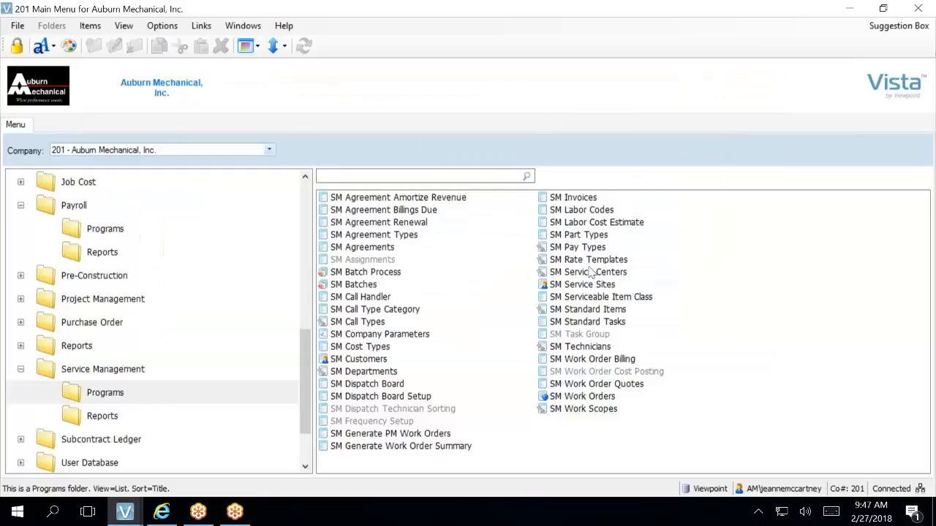
Open the CLINK rate template in SM Rate Templates and review its advanced labor rates by pay type
double_click(588, 260)
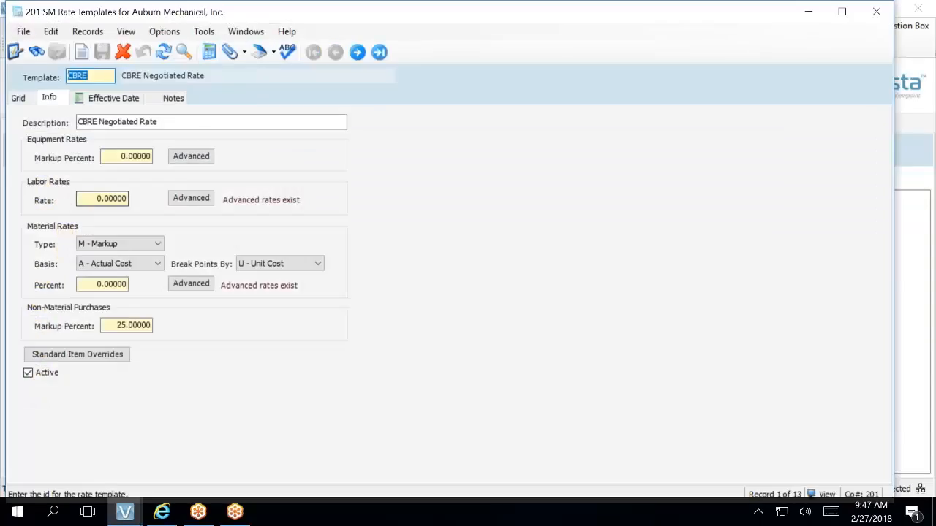
left_click(16, 98)
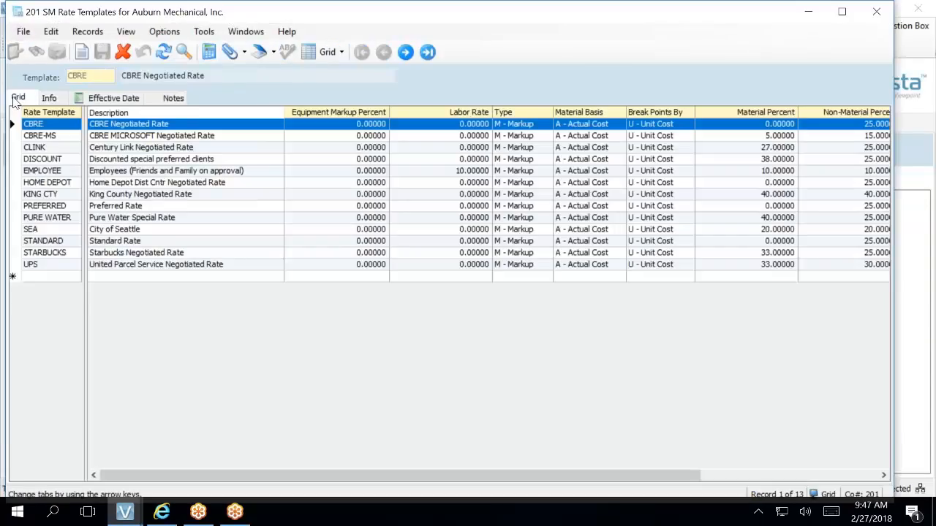
left_click(77, 147)
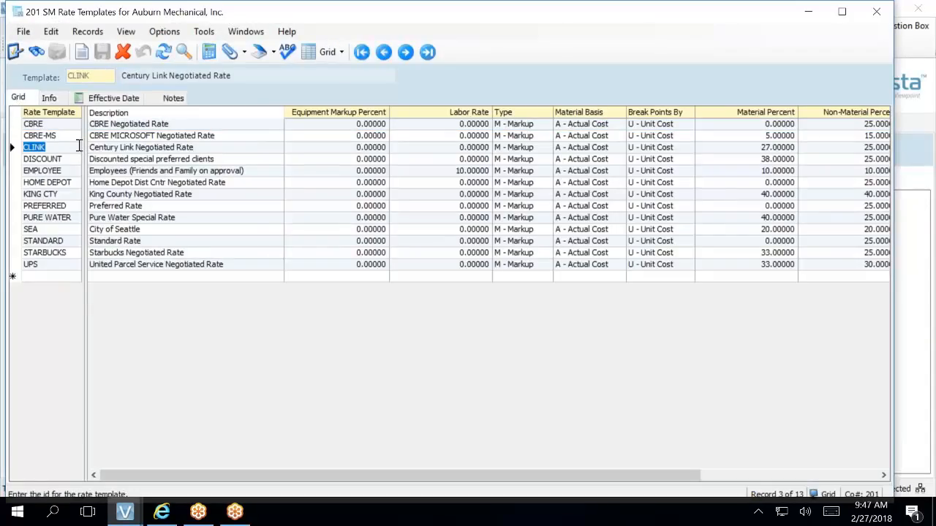
left_click(61, 101)
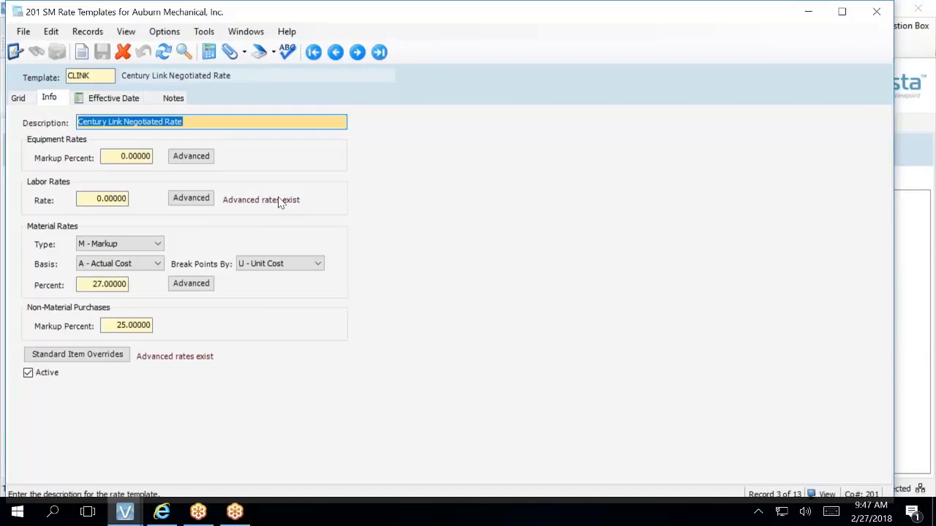
left_click(202, 201)
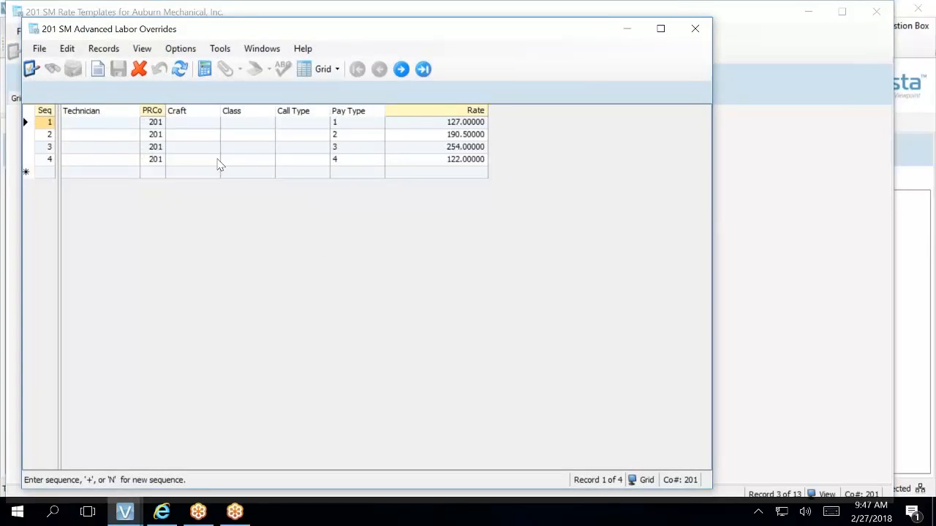
left_click(212, 160)
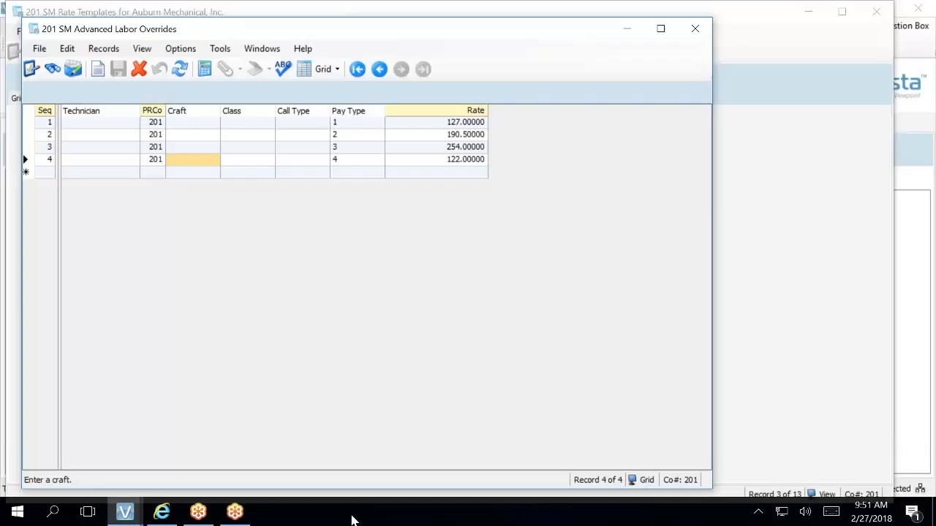
left_click(695, 29)
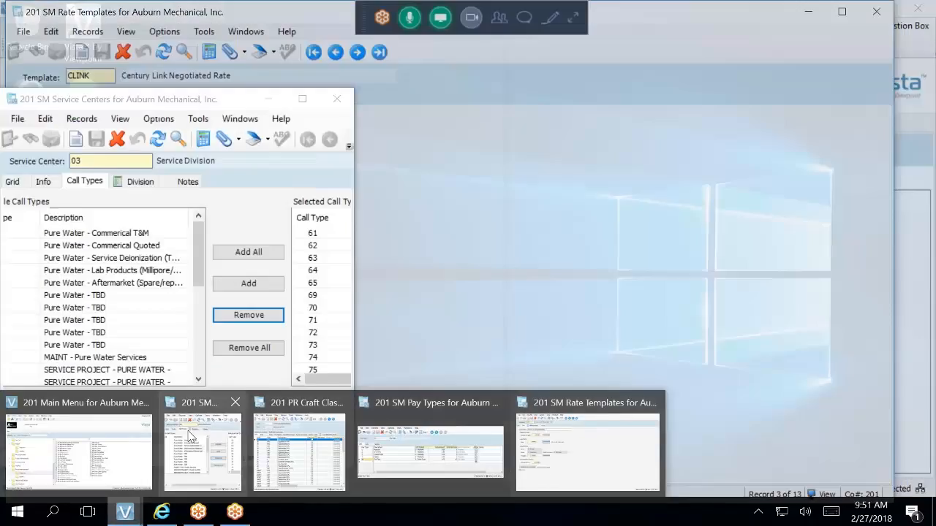
Open the SM Work Orders form from the main menu and enlarge it to show the scope's division and call type
left_click(29, 431)
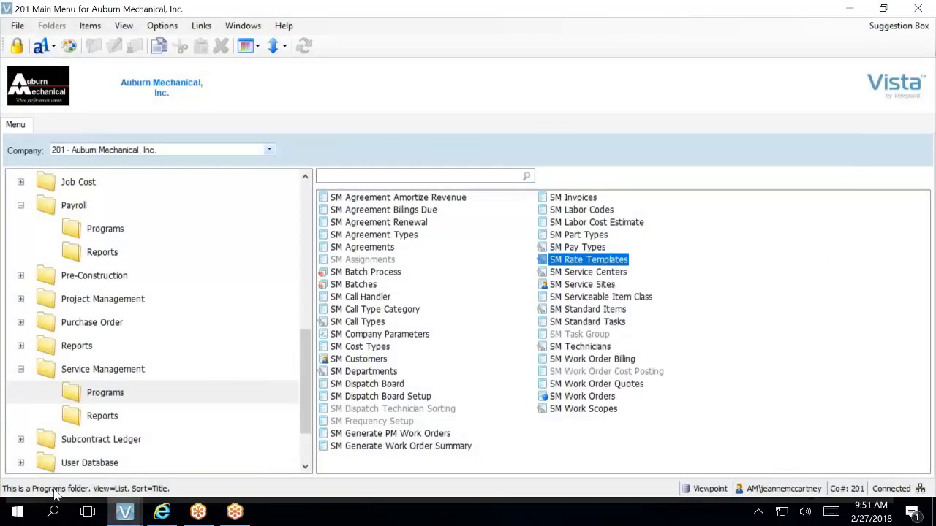
mouse_move(128, 517)
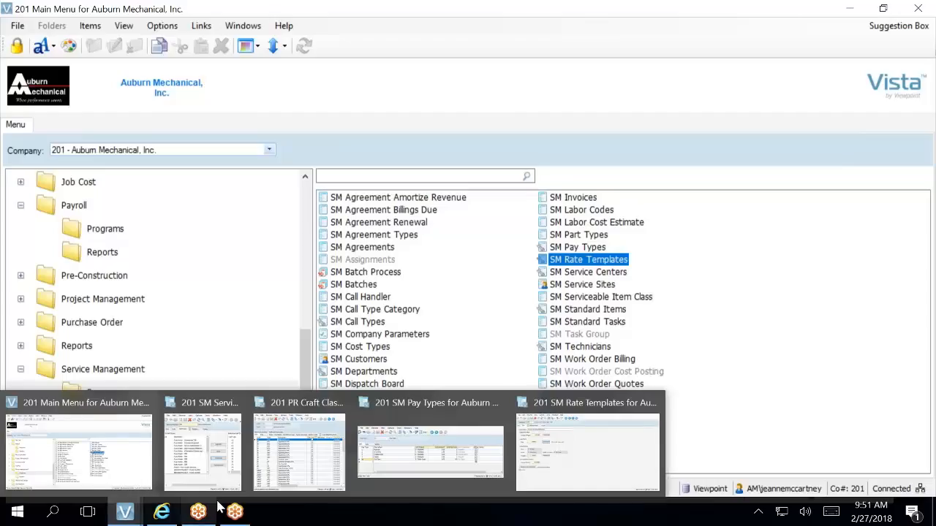
left_click(583, 399)
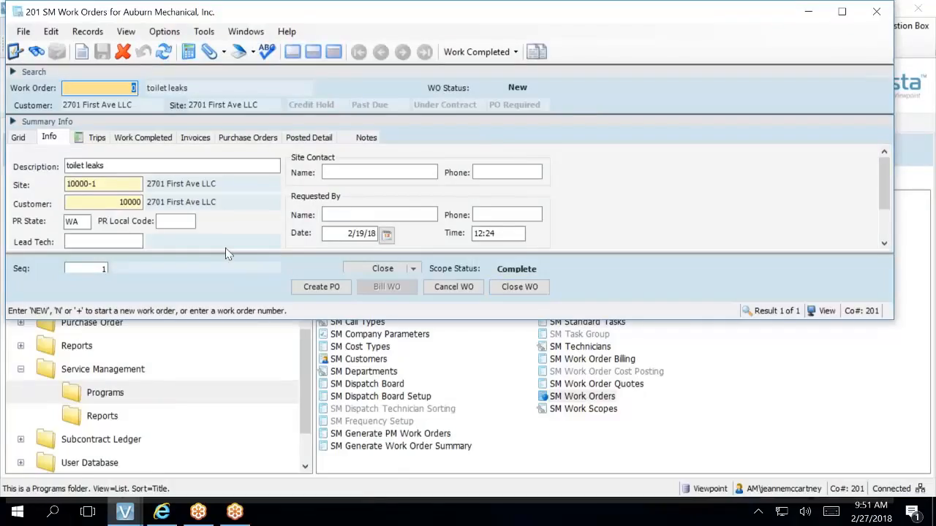
left_click_drag(265, 325, 326, 498)
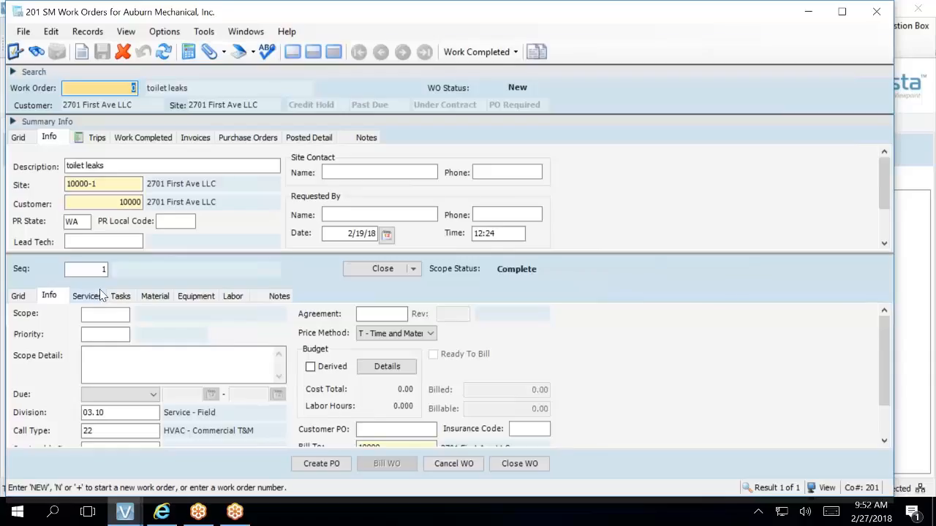
left_click(85, 412)
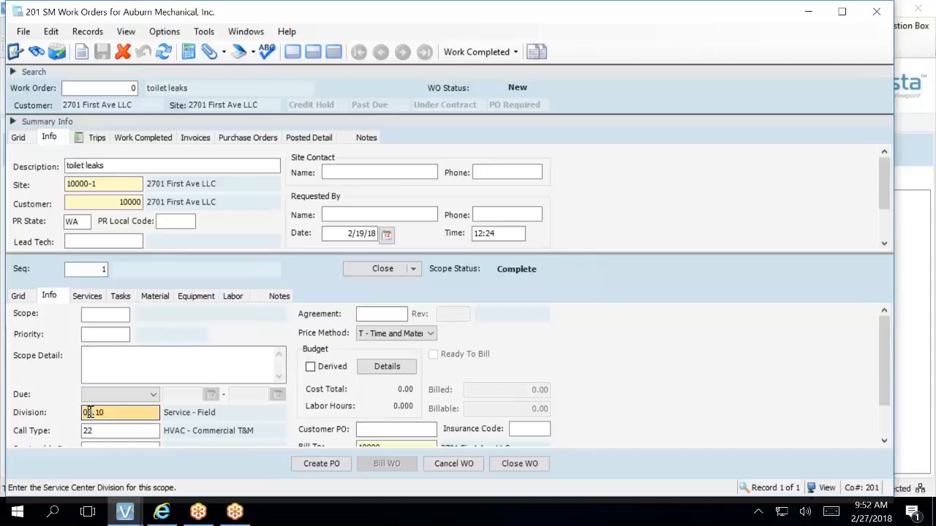
Start a new work completed line of type 2 - Labor on the toilet leaks work order
left_click(165, 138)
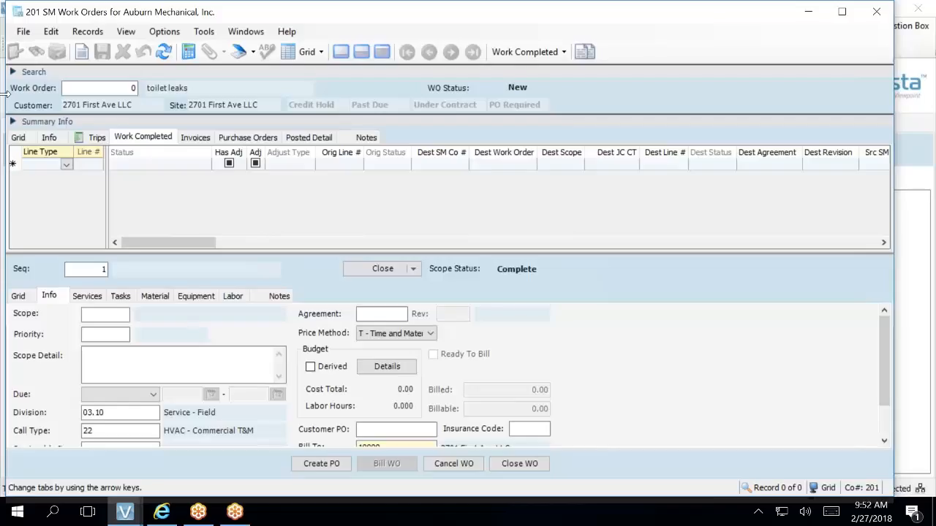
left_click(59, 166)
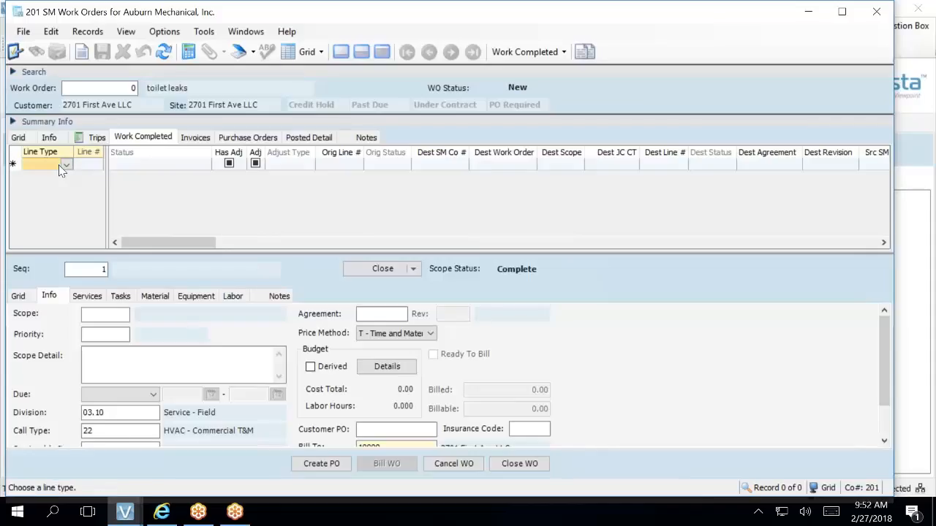
left_click(66, 166)
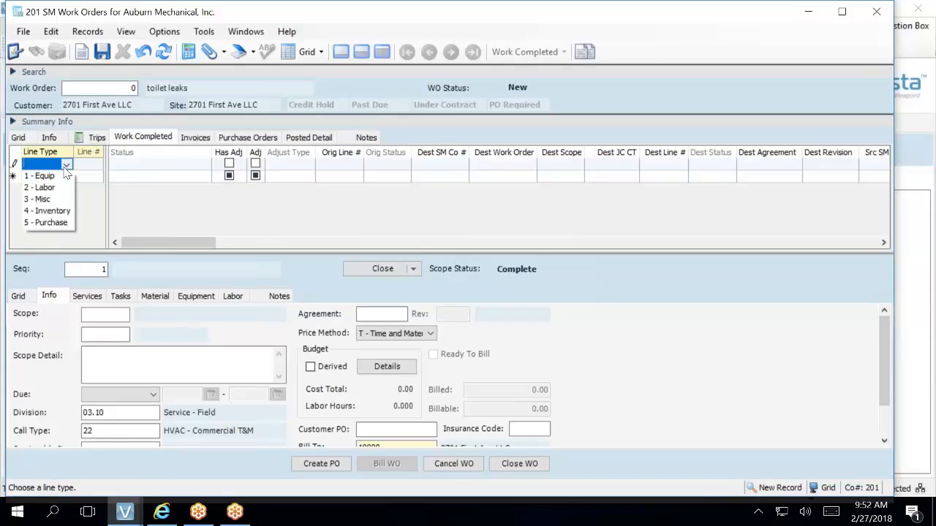
left_click(54, 188)
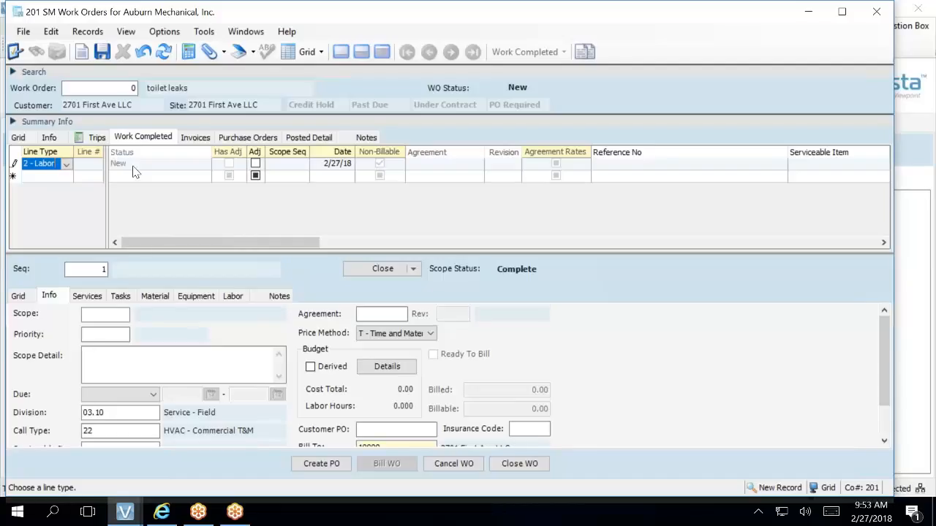
key("Tab")
key("Tab")
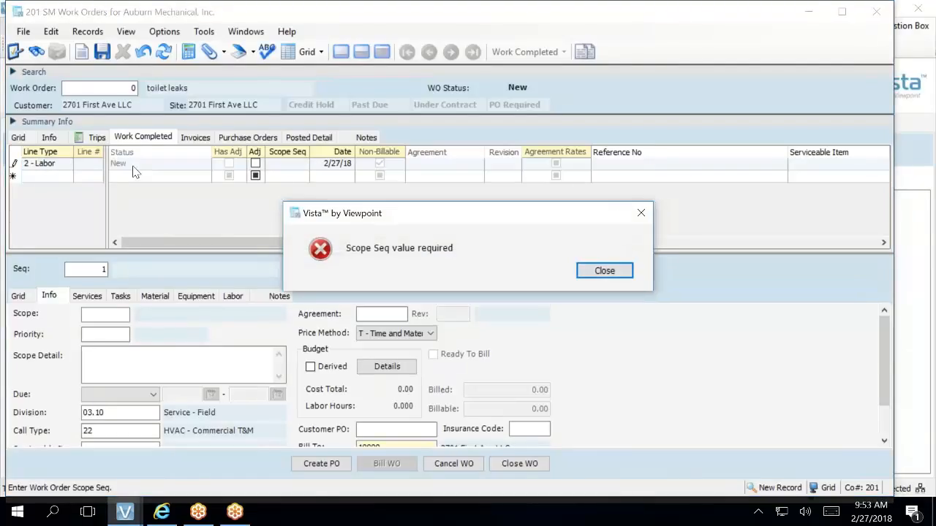
key("Return")
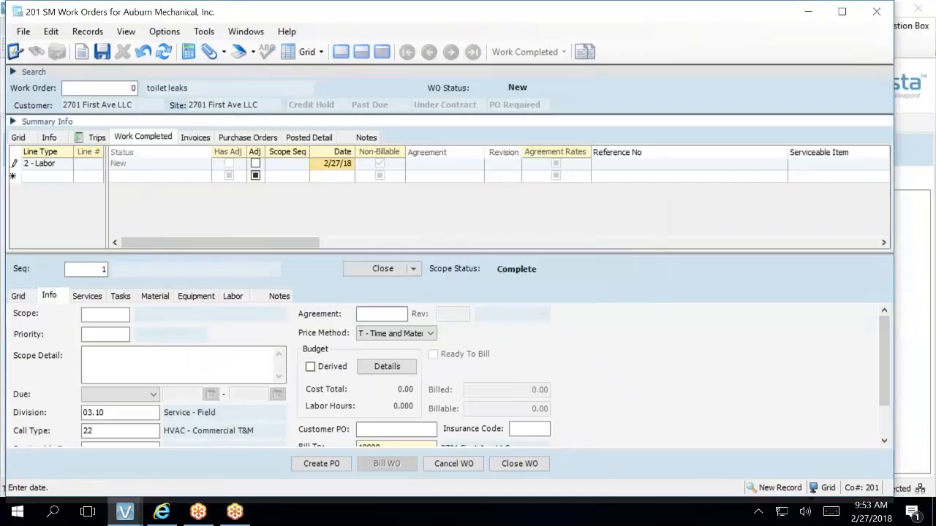
Set the labor line's scope sequence to 1, the HVAC - Commercial T&M scope, from the work order scope lookup
left_click(280, 168)
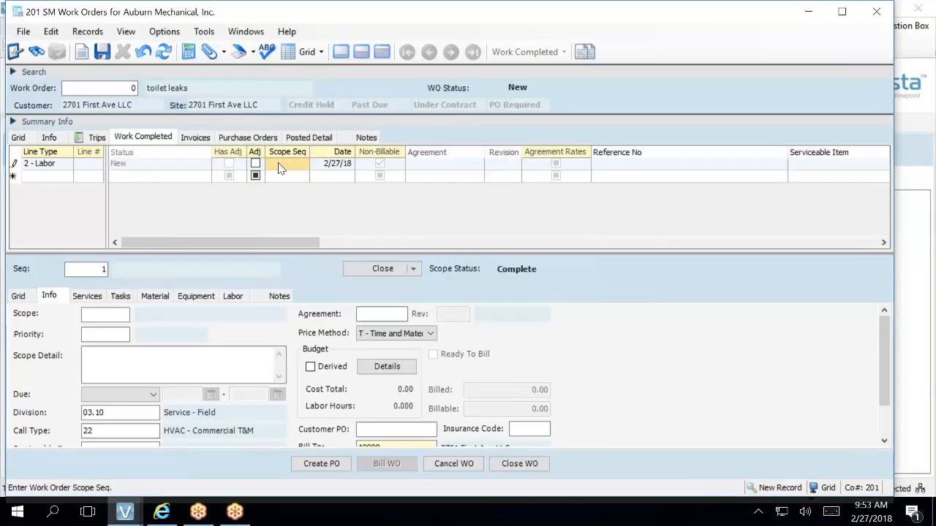
key("F4")
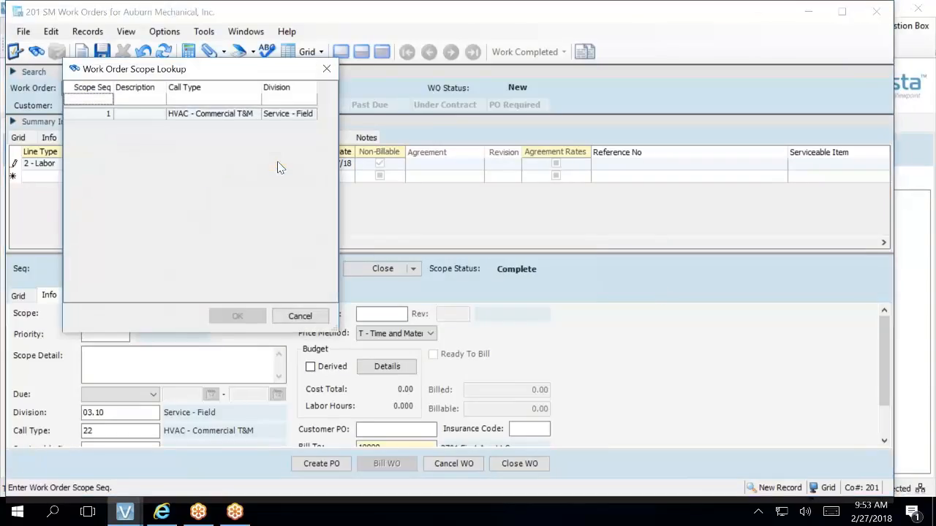
left_click(135, 117)
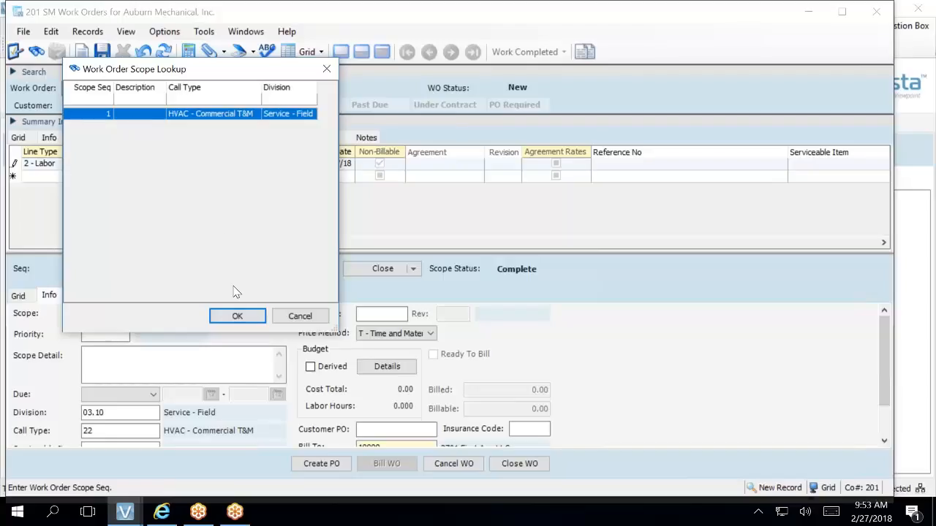
left_click(236, 316)
left_click(237, 319)
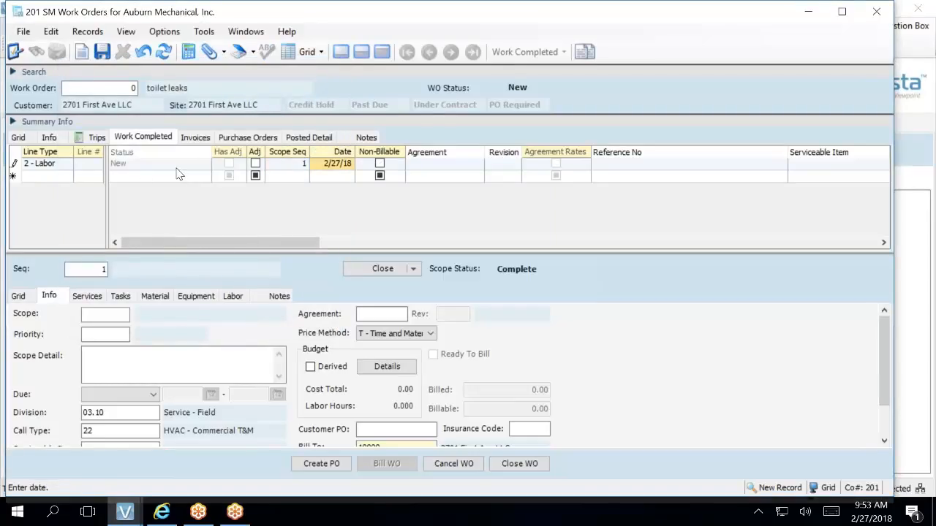
Assign the third technician in the active SM technician lookup to the labor line
left_click(391, 169)
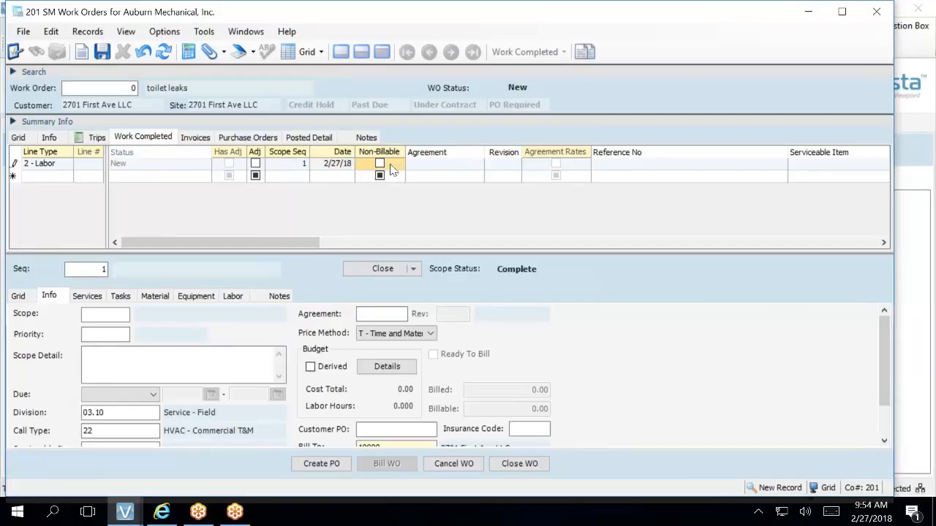
key("Tab")
key("Tab")
key("Tab")
key("Tab")
key("Tab")
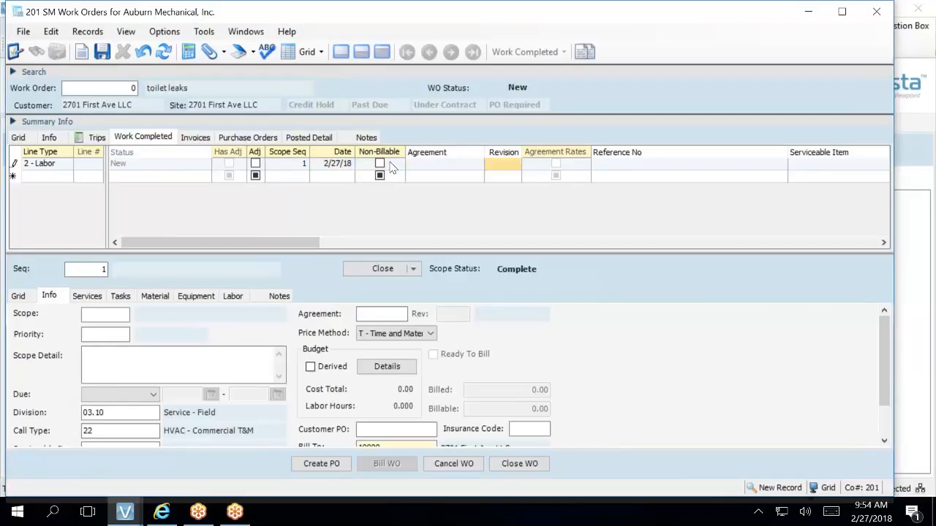
key("Tab")
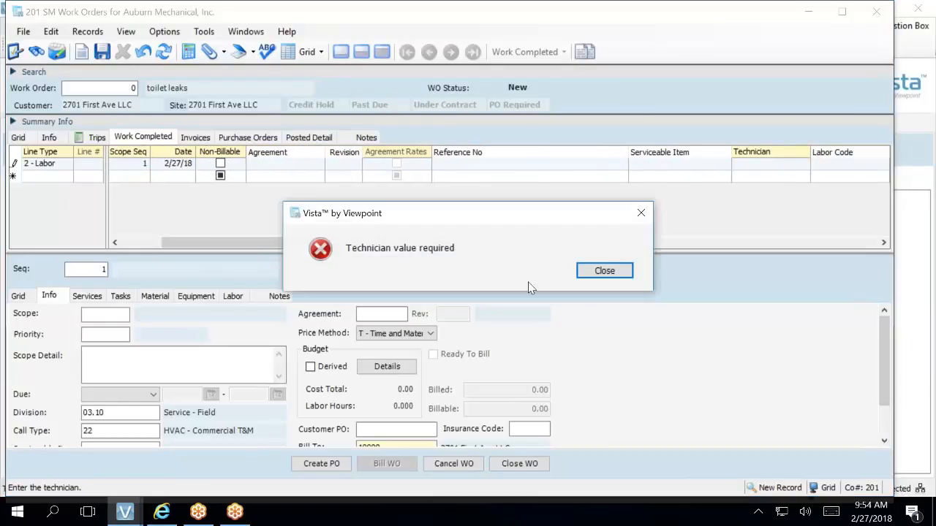
left_click(603, 270)
left_click(796, 167)
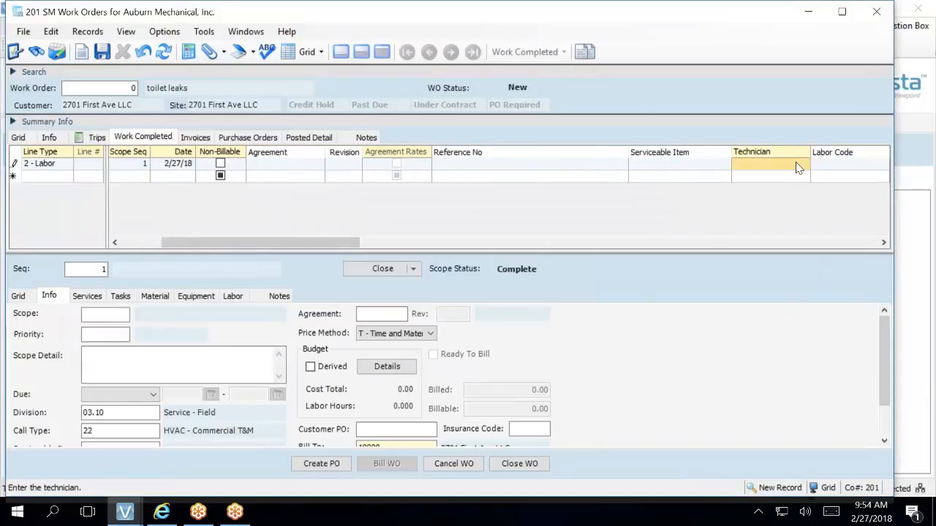
key("F4")
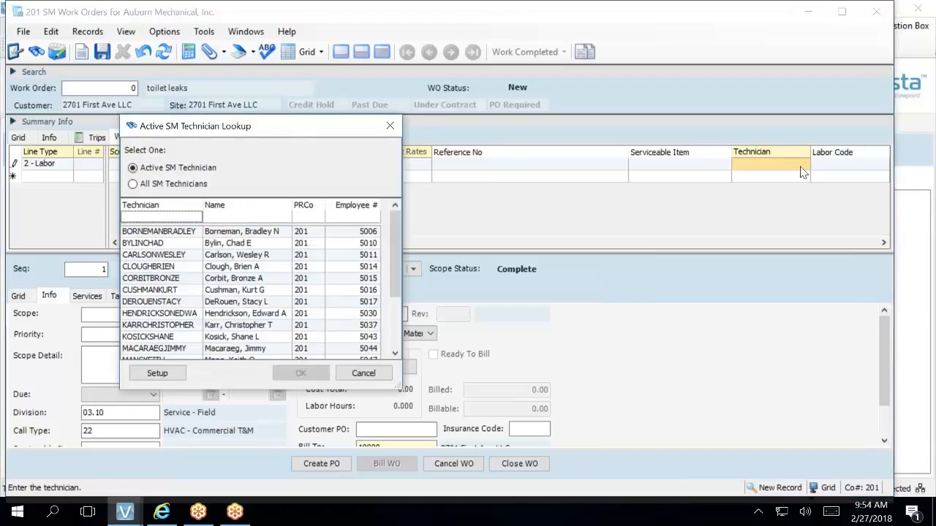
left_click(328, 255)
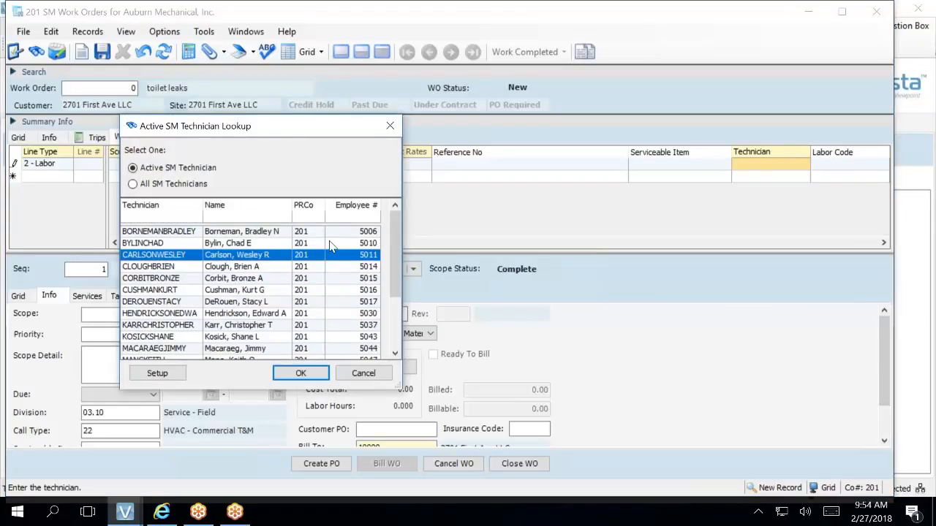
left_click(300, 374)
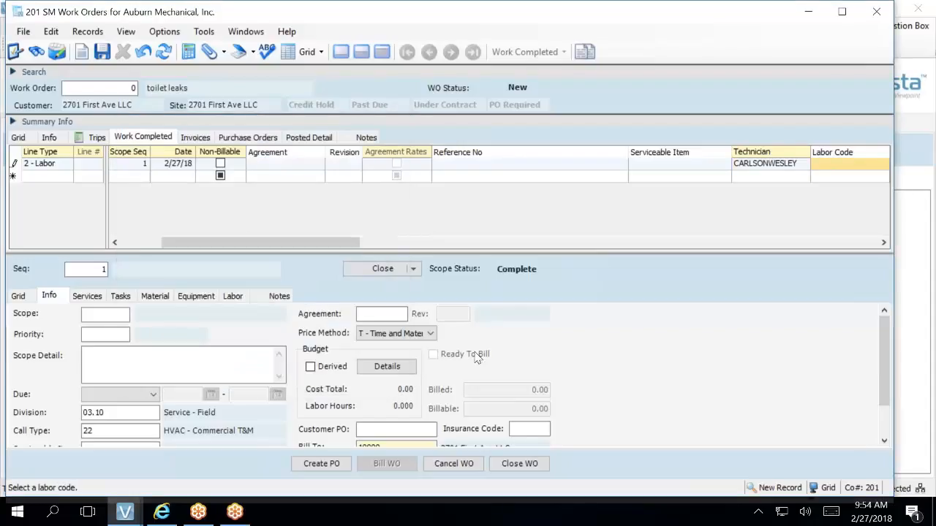
Set the labor line's SM cost type to 1 - Labor from the cost type lookup, leaving labor code and description blank
key("Tab")
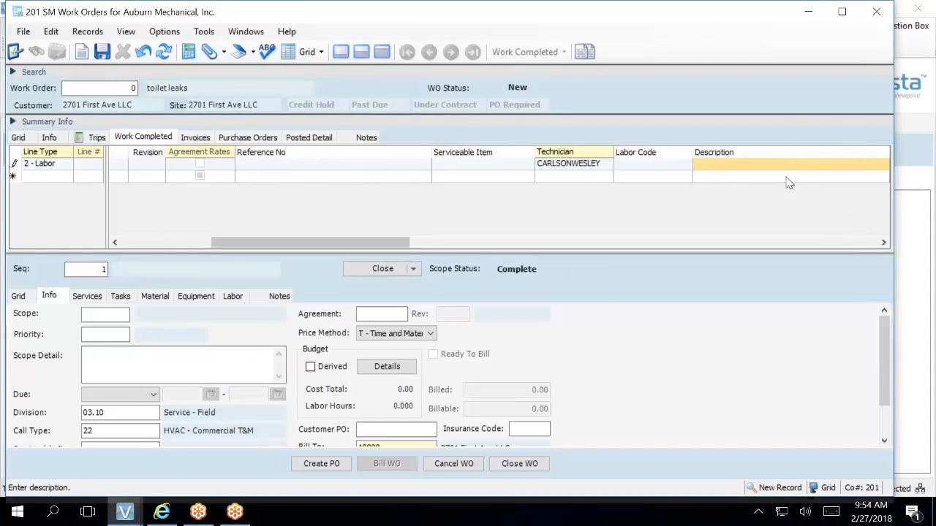
key("Tab")
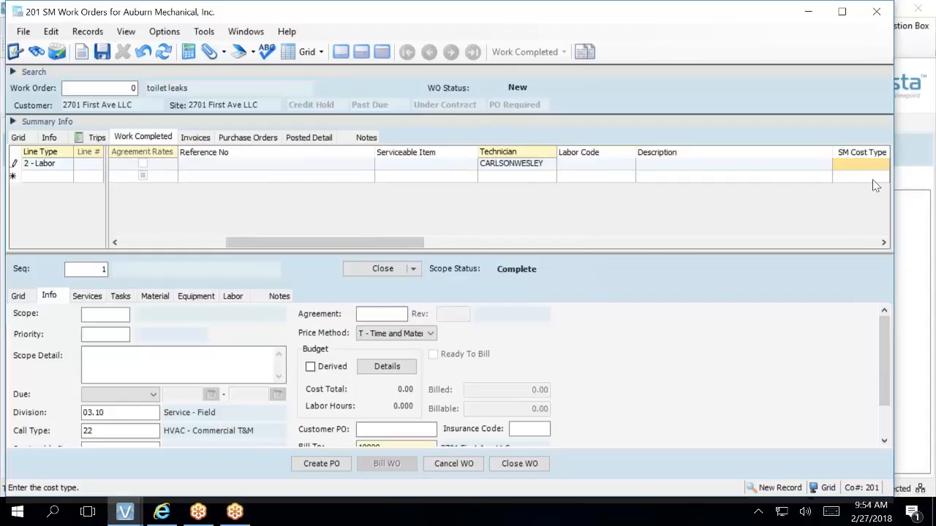
key("F4")
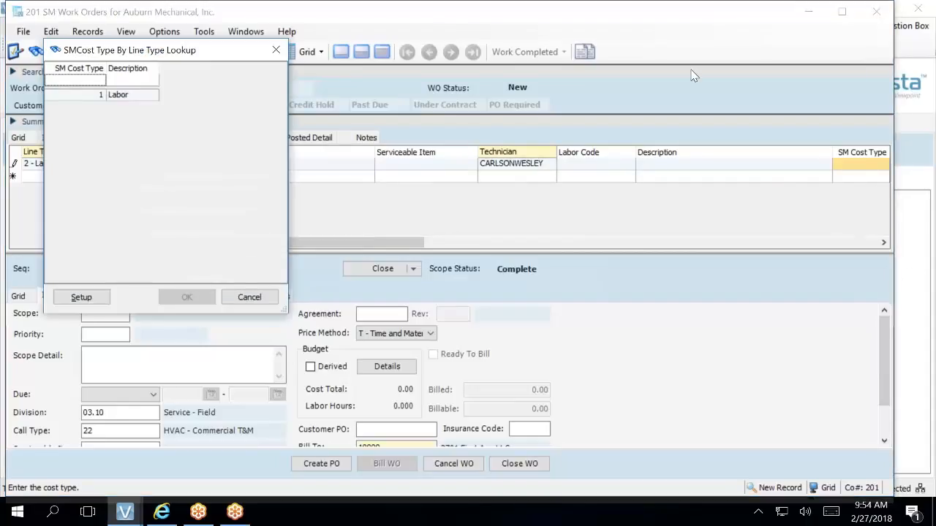
left_click(101, 95)
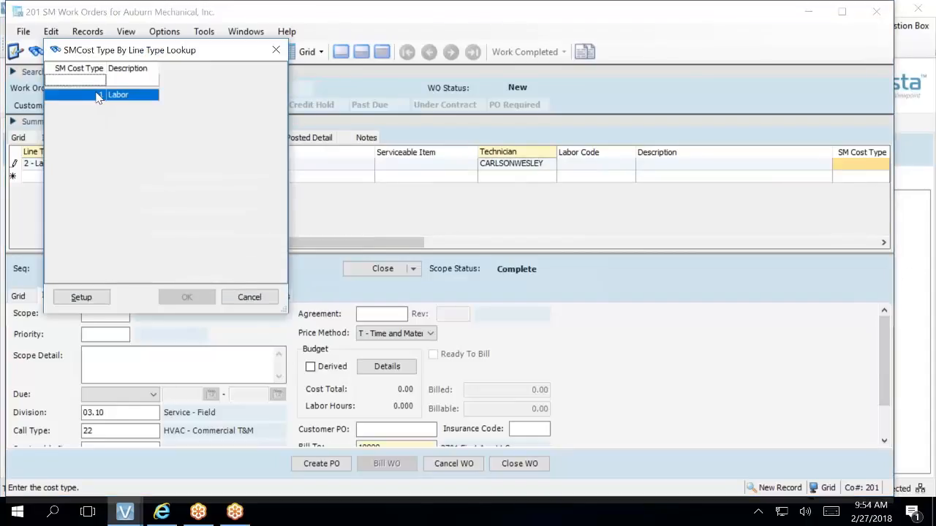
left_click(187, 296)
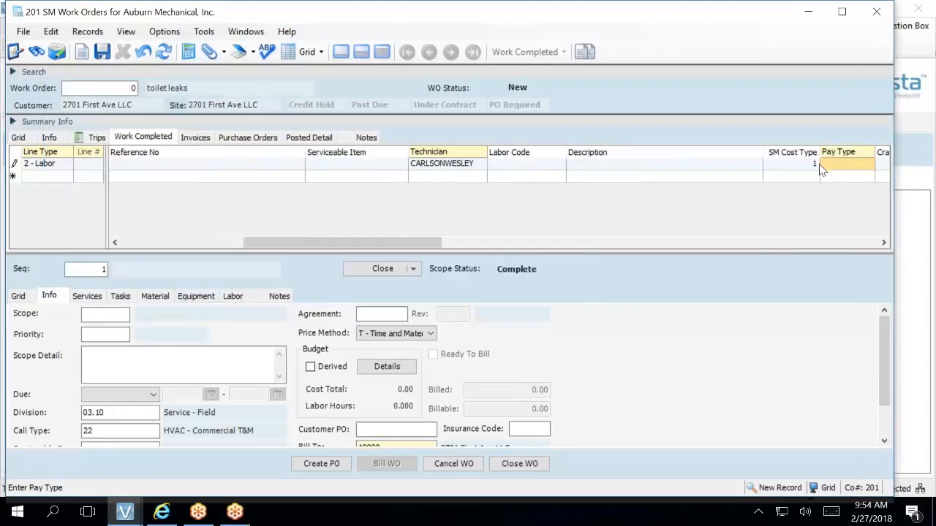
Set the labor line's pay type to 1 - Regular from the SM pay types lookup and show its hours and cost columns
double_click(821, 171)
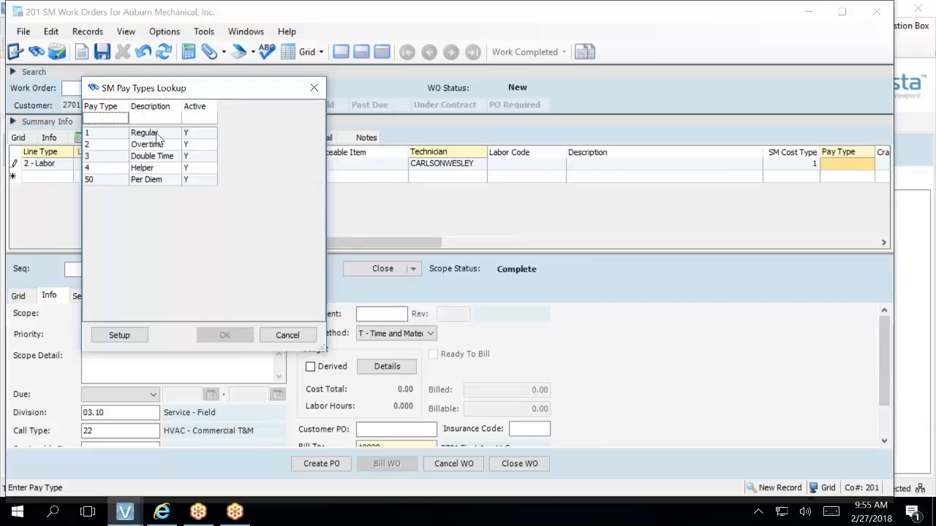
left_click(161, 134)
double_click(162, 135)
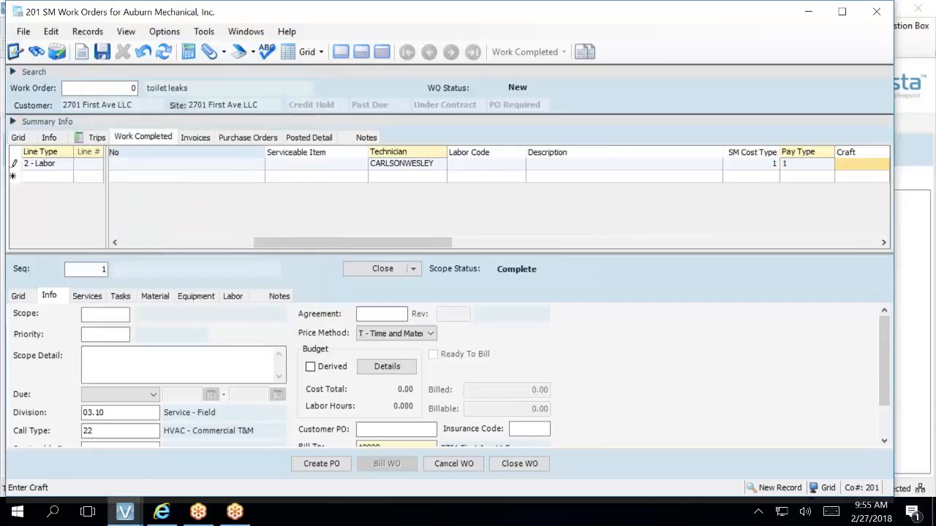
left_click_drag(442, 241, 501, 247)
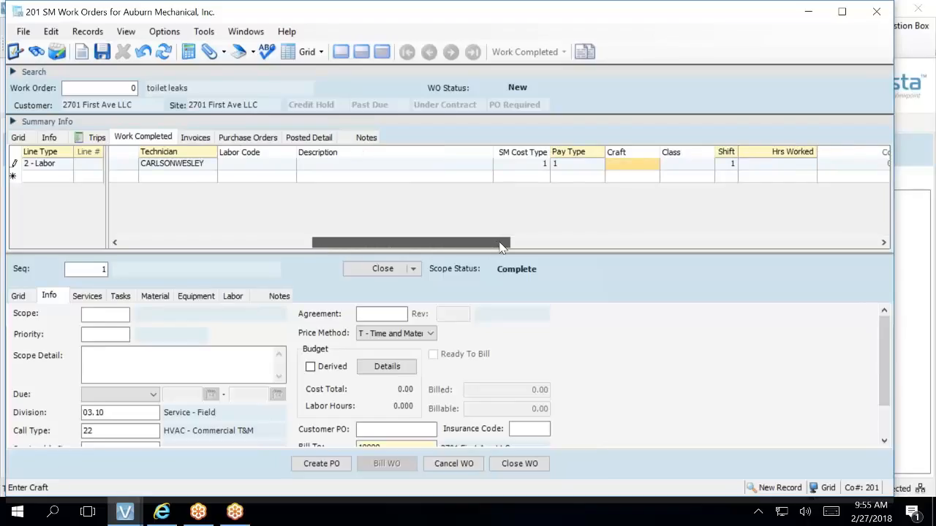
left_click_drag(502, 247, 529, 247)
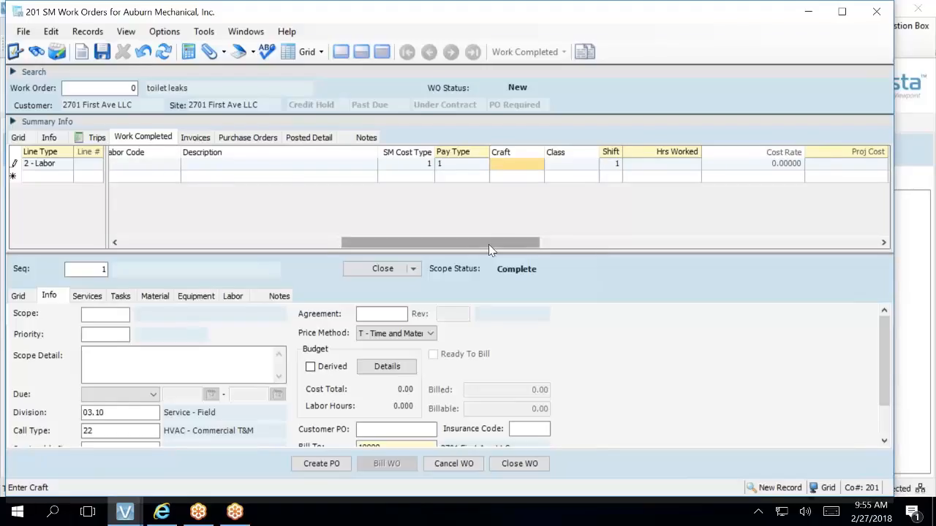
left_click_drag(488, 245, 500, 247)
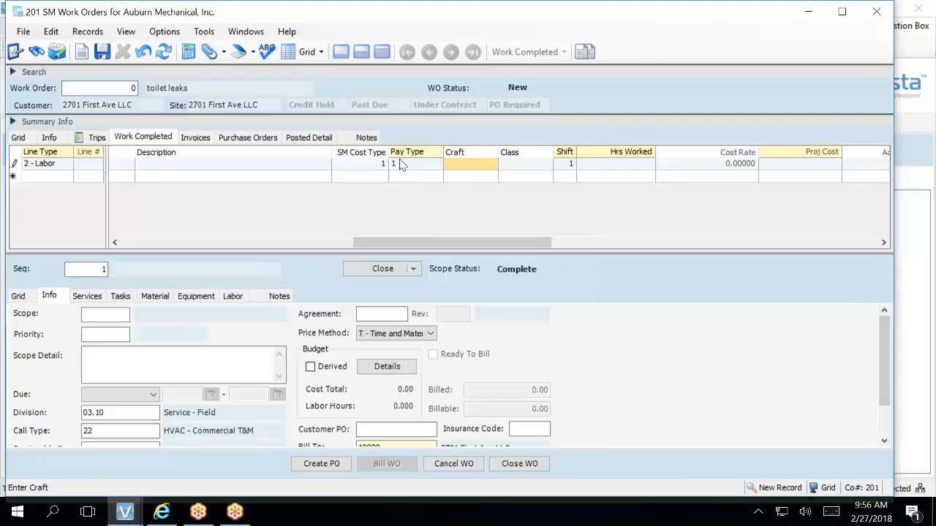
Review the advanced labor overrides by pay type in the CLINK rate template, leaving them unedited
mouse_move(126, 517)
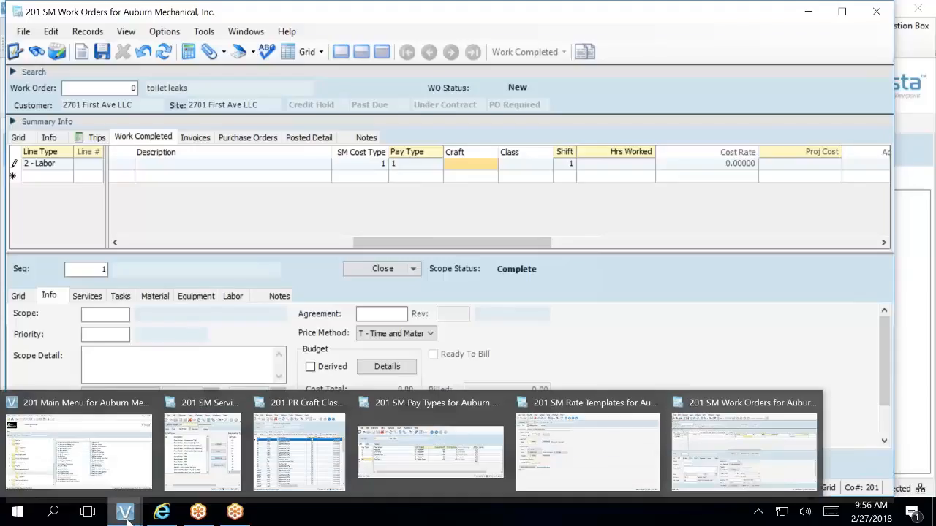
mouse_move(596, 448)
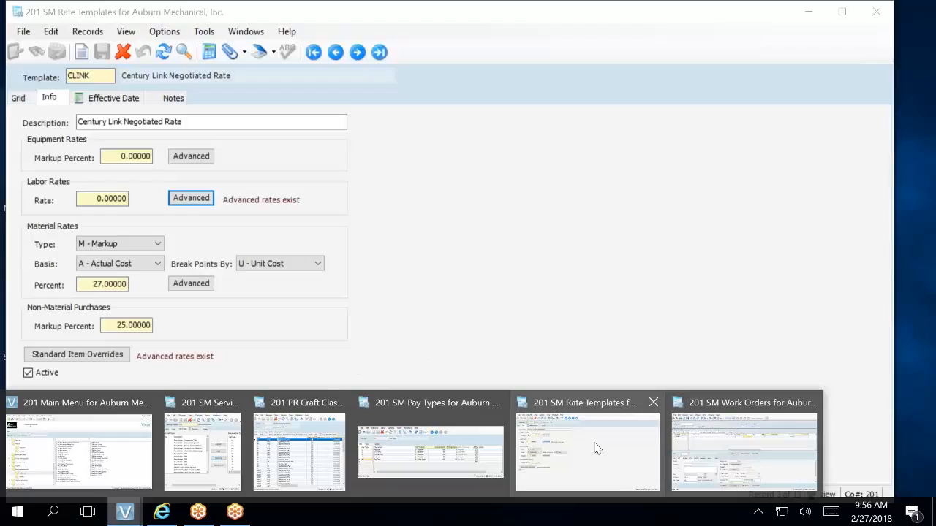
left_click(596, 448)
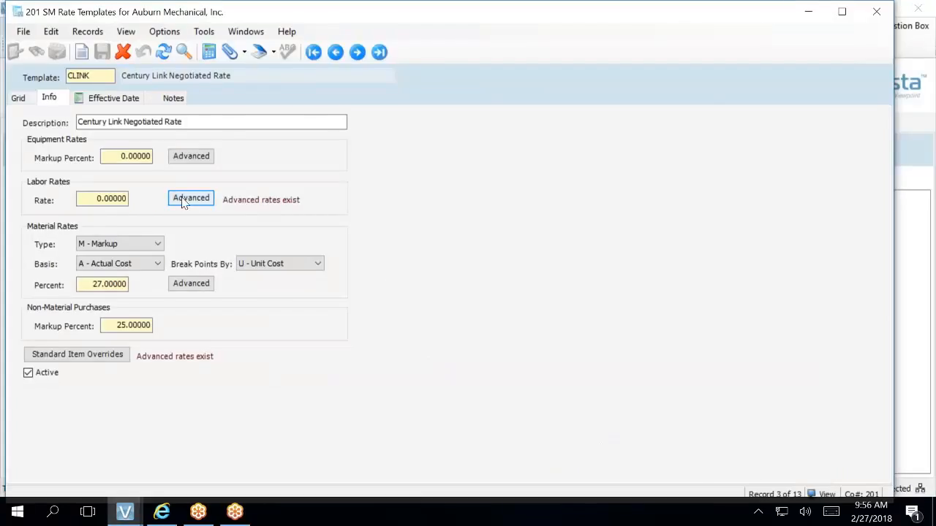
left_click(190, 199)
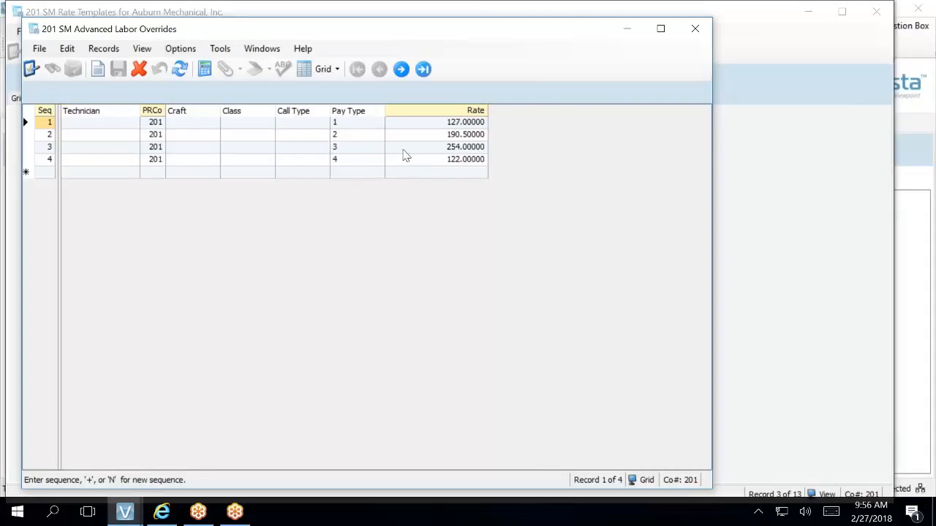
left_click(696, 27)
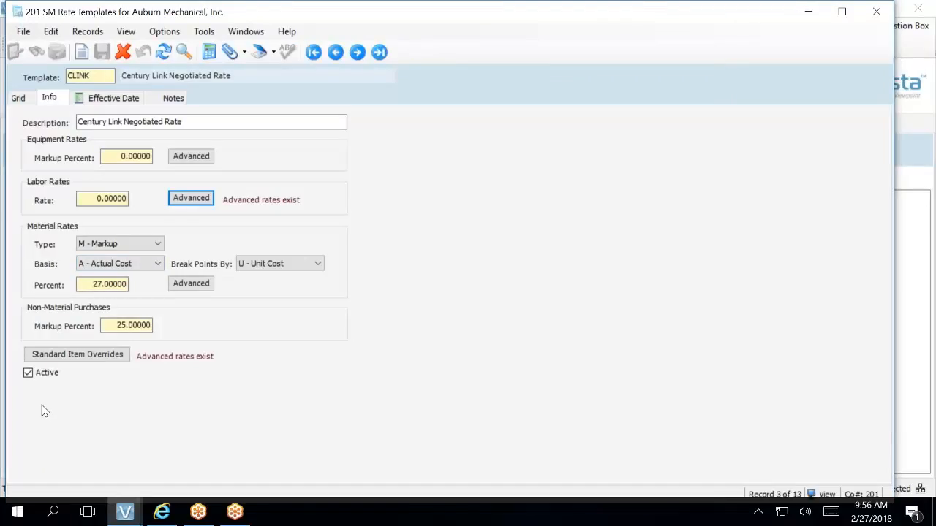
Open PR Earnings Codes from the Payroll programs on the main menu and show all the codes as a grid
left_click(135, 514)
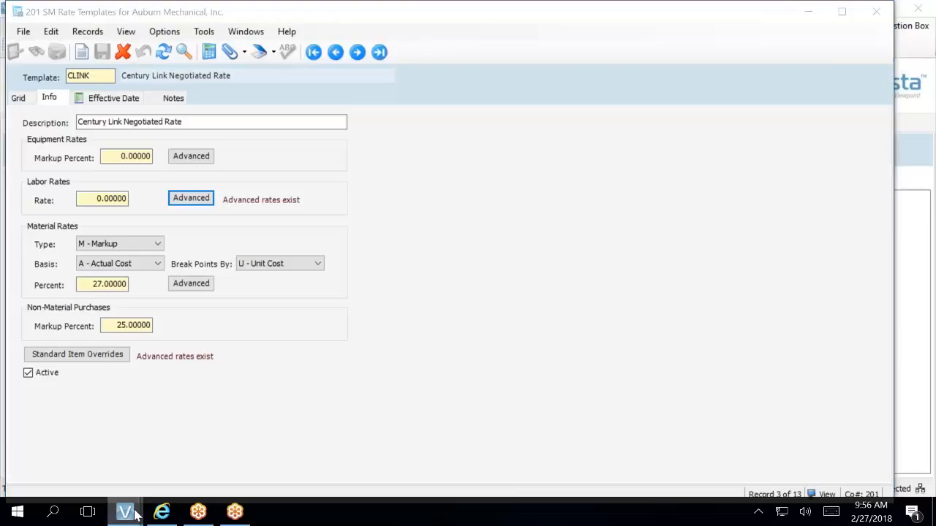
left_click(79, 449)
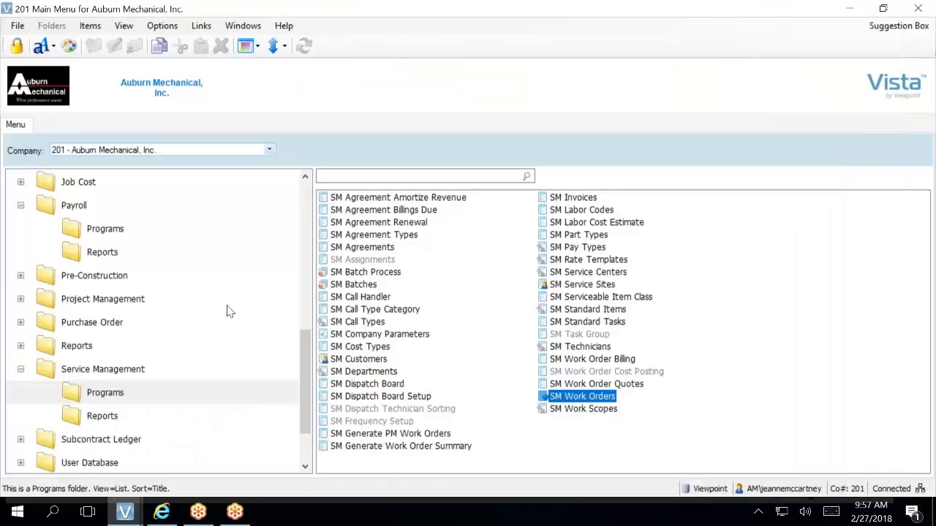
left_click(93, 229)
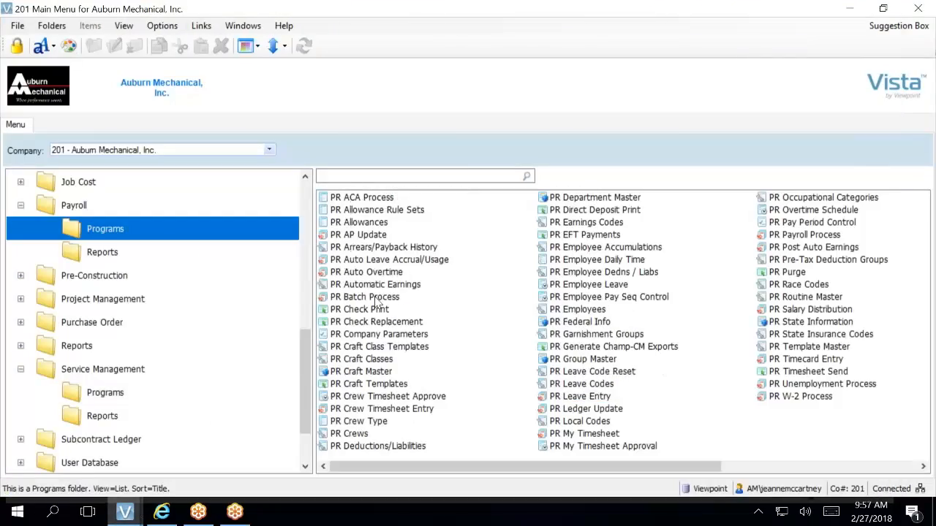
left_click(607, 227)
double_click(610, 228)
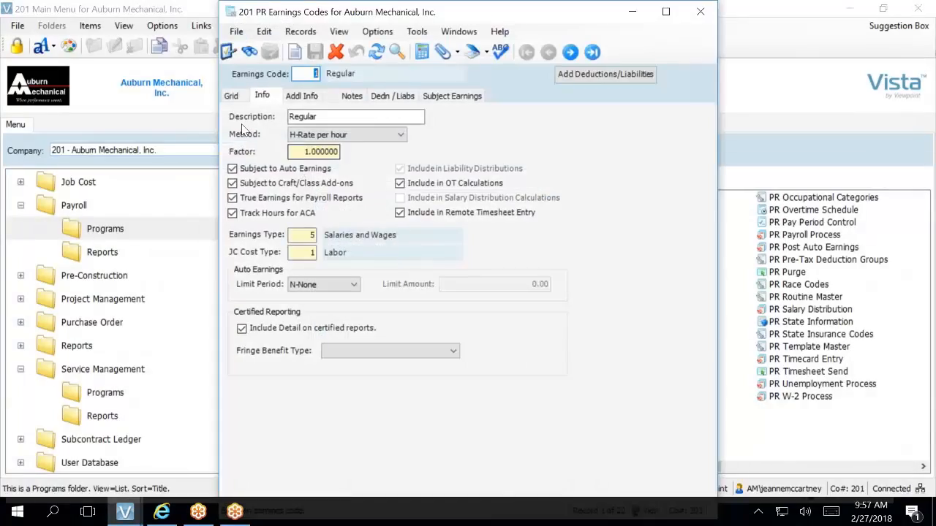
left_click(231, 96)
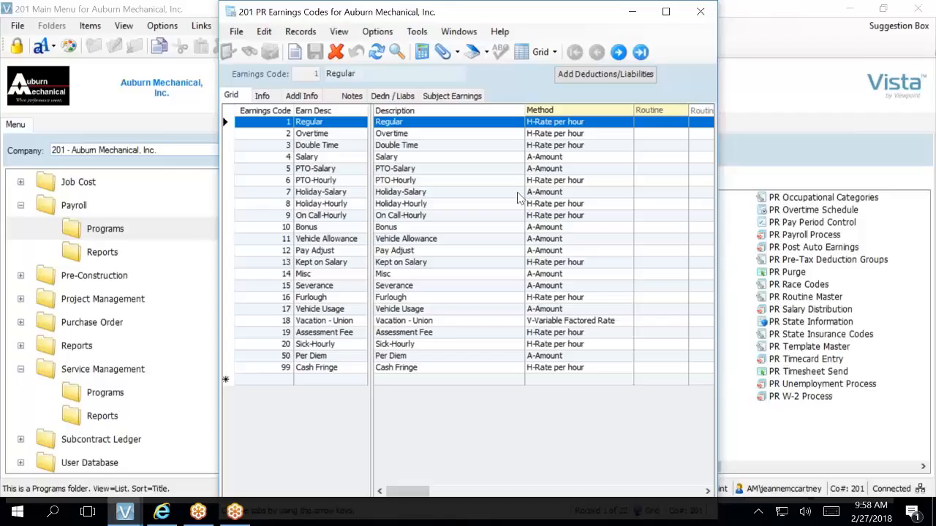
Bring the SM Pay Types form forward and narrow it to the pay type, description and cost method columns
mouse_move(124, 512)
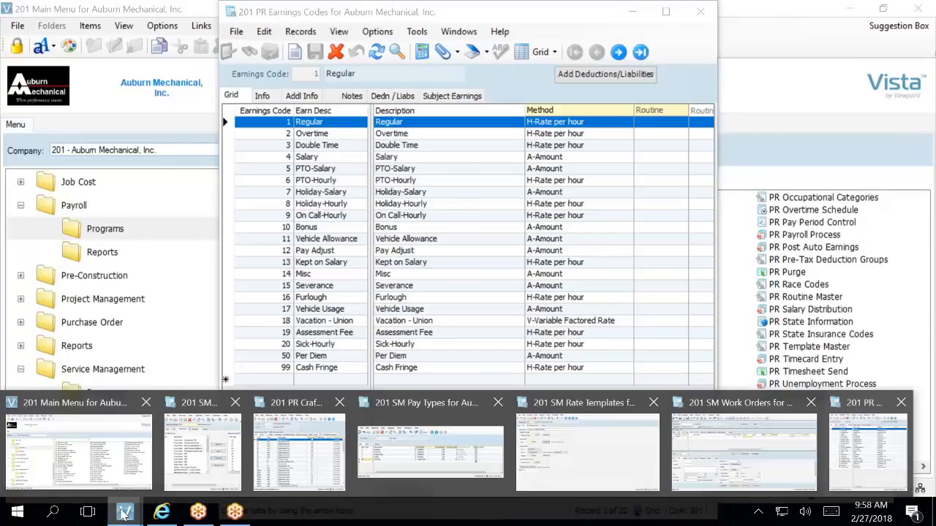
mouse_move(201, 450)
left_click(408, 478)
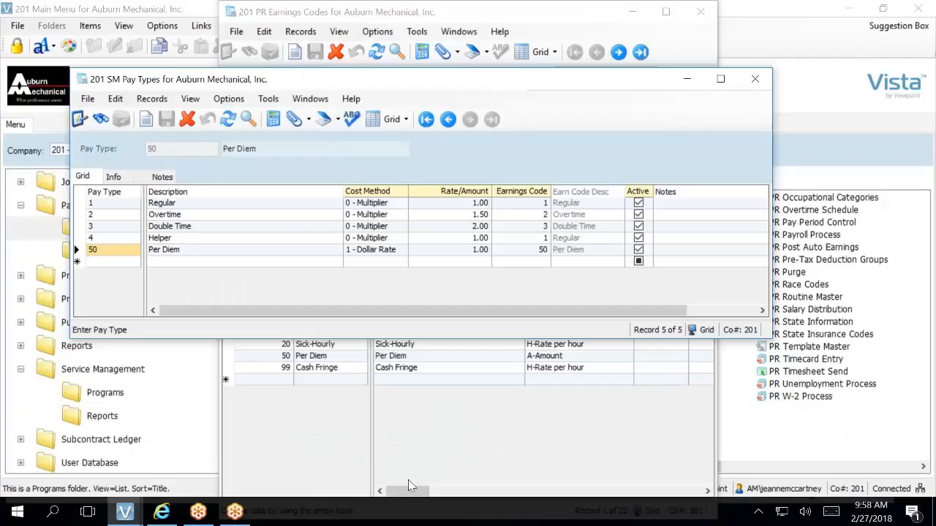
left_click_drag(772, 132, 412, 138)
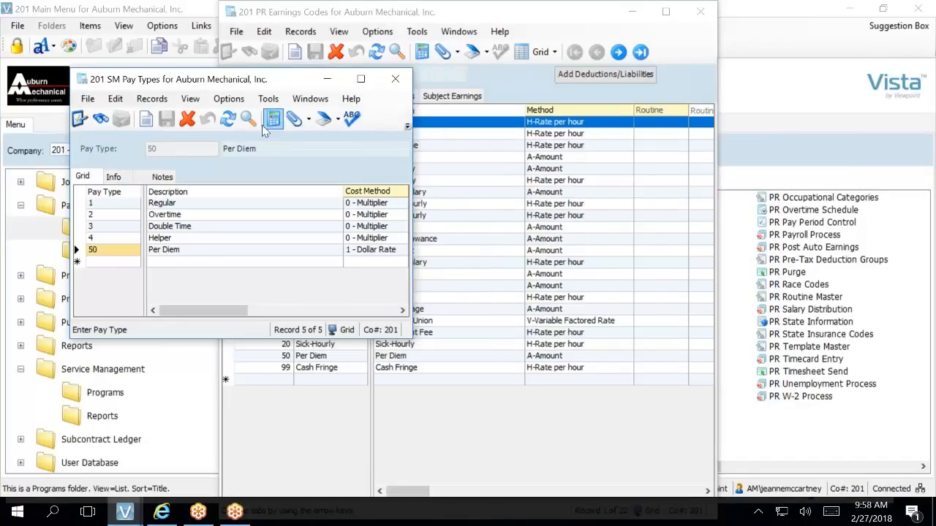
left_click_drag(173, 79, 81, 1)
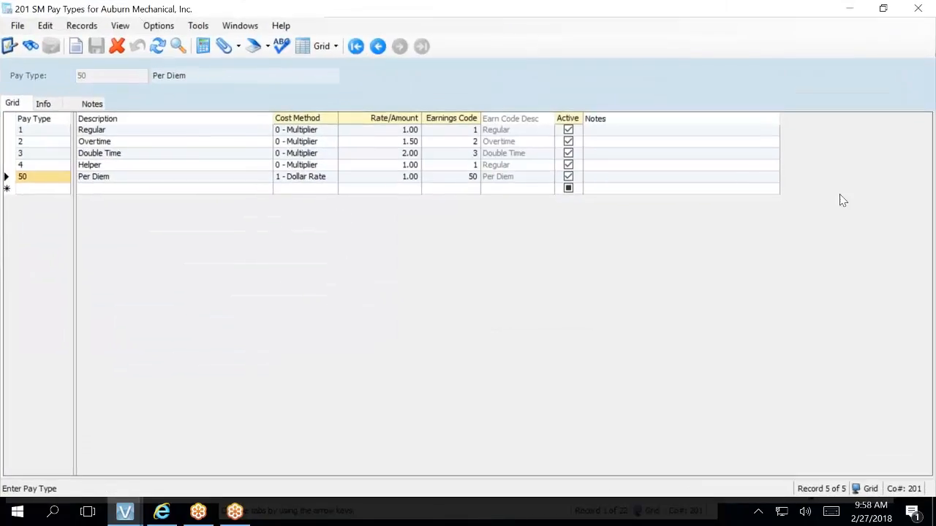
left_click(883, 8)
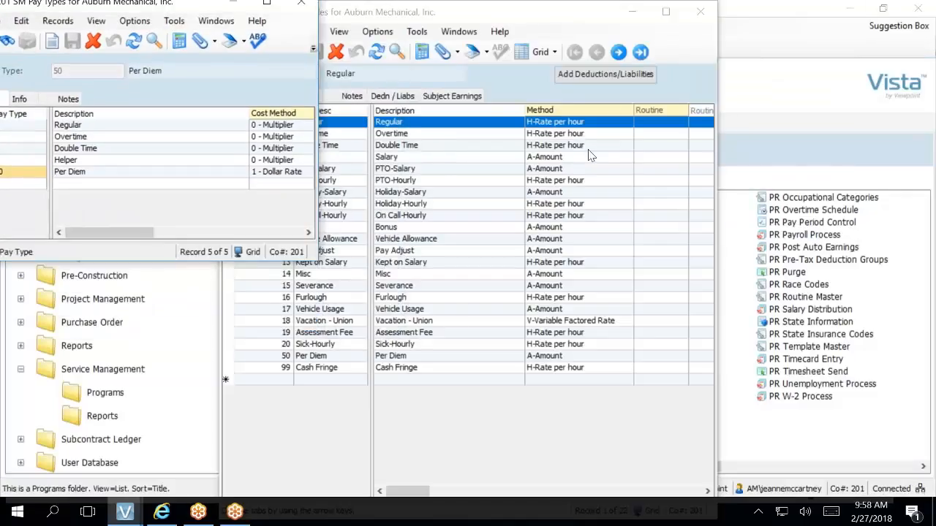
Arrange the PR Earnings Codes and SM Pay Types forms side by side to compare earnings codes with pay types
left_click(637, 9)
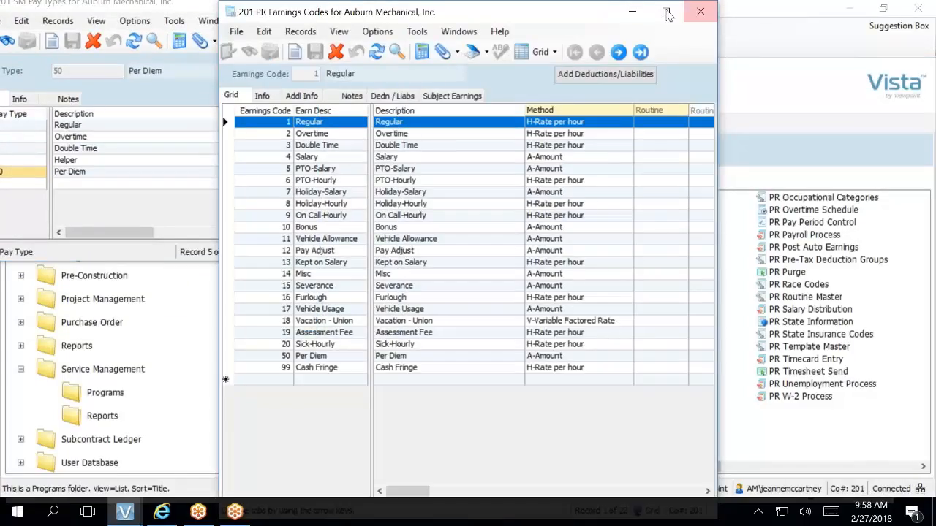
left_click_drag(308, 14, 479, 51)
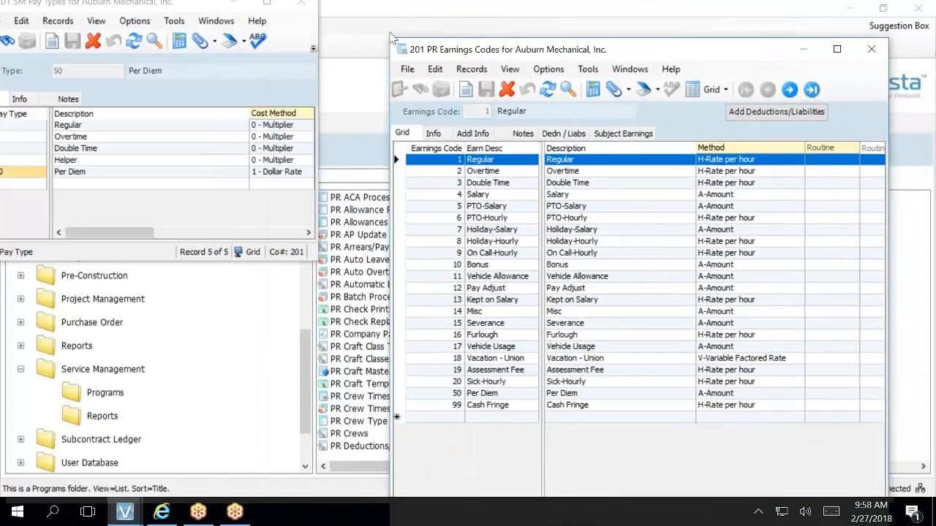
left_click(235, 2)
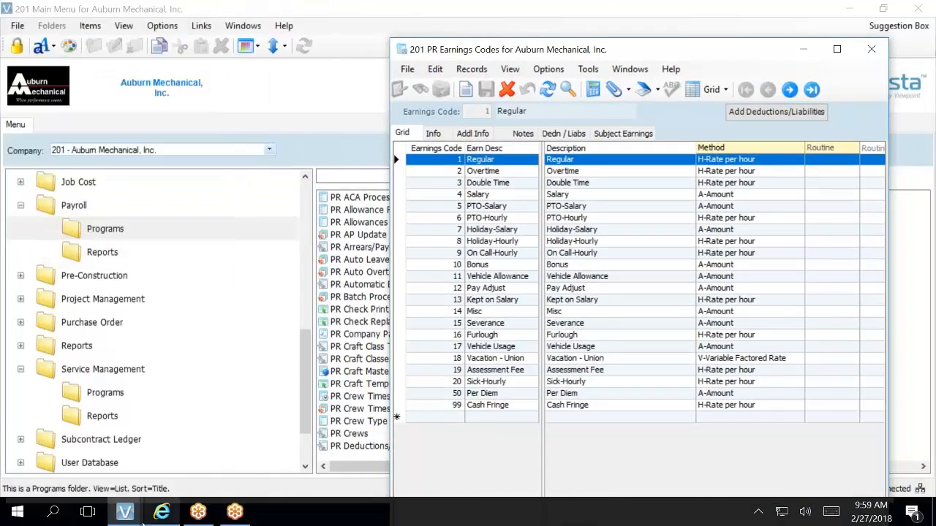
mouse_move(137, 519)
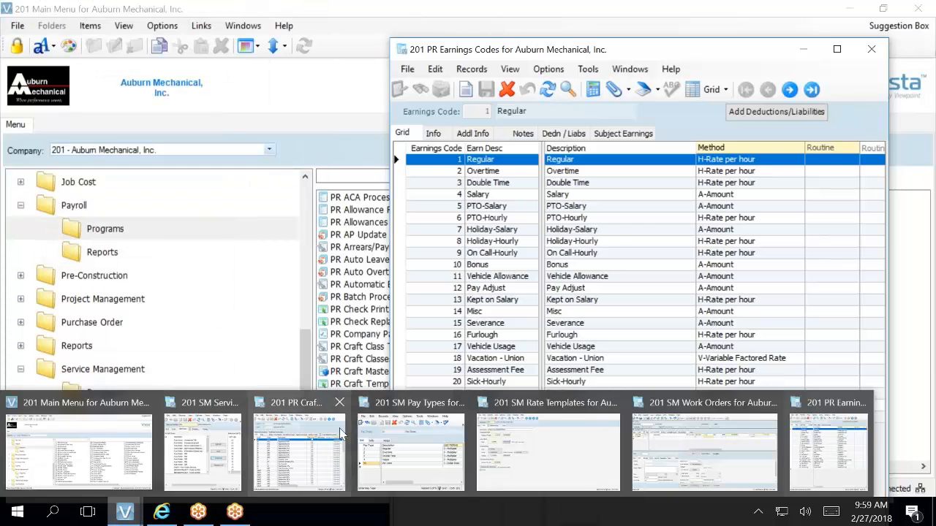
mouse_move(503, 458)
left_click(429, 459)
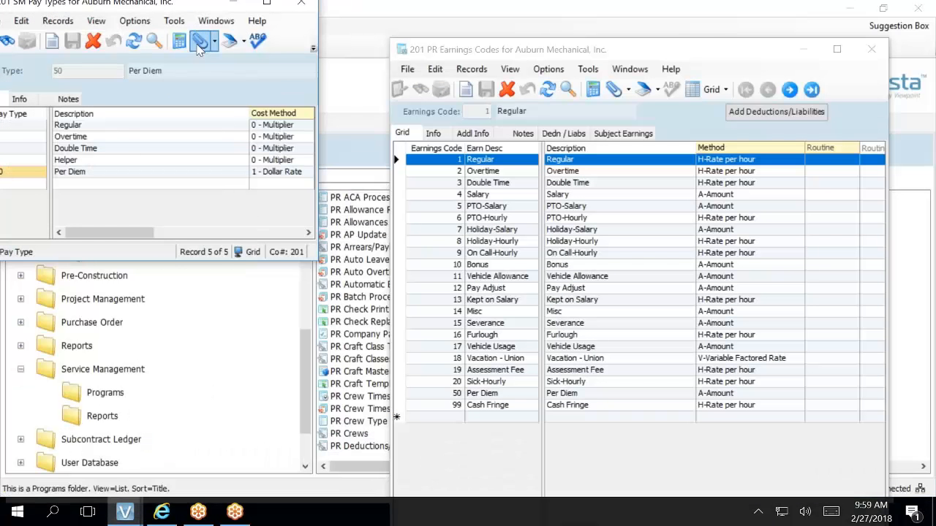
left_click_drag(213, 15, 285, 165)
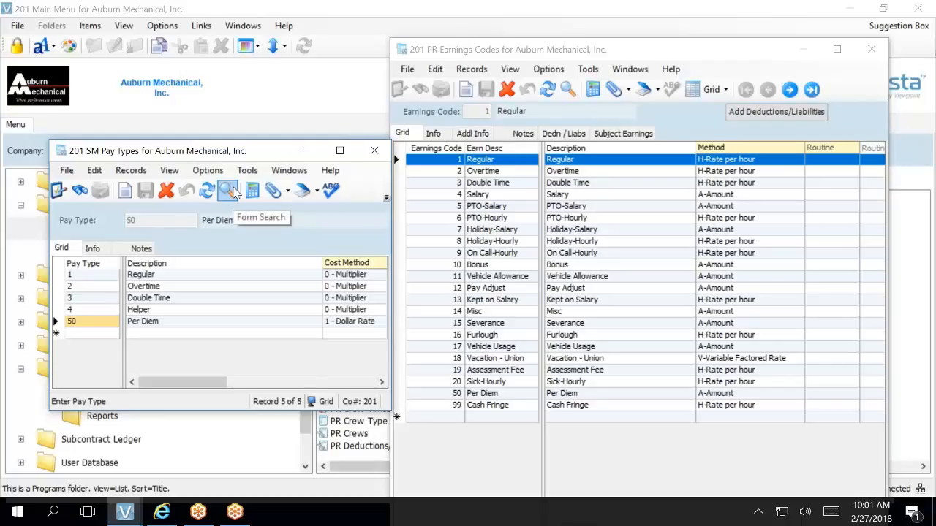
Bring the SM Rate Templates form forward and open the advanced labor overrides of the CLINK template
mouse_move(125, 516)
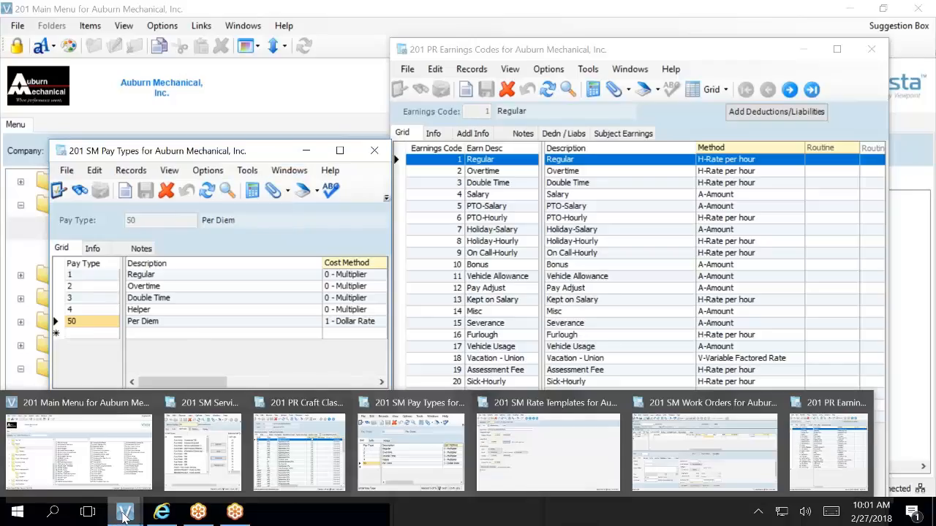
mouse_move(319, 428)
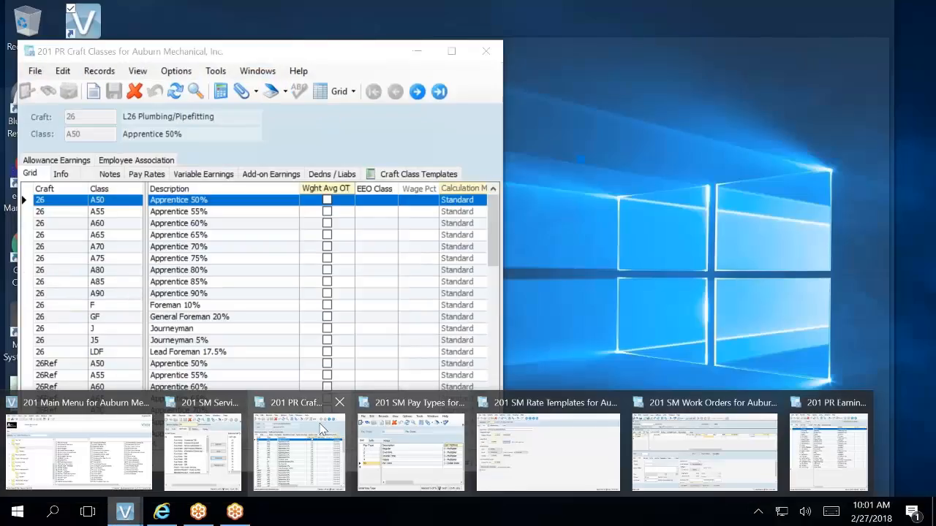
mouse_move(389, 438)
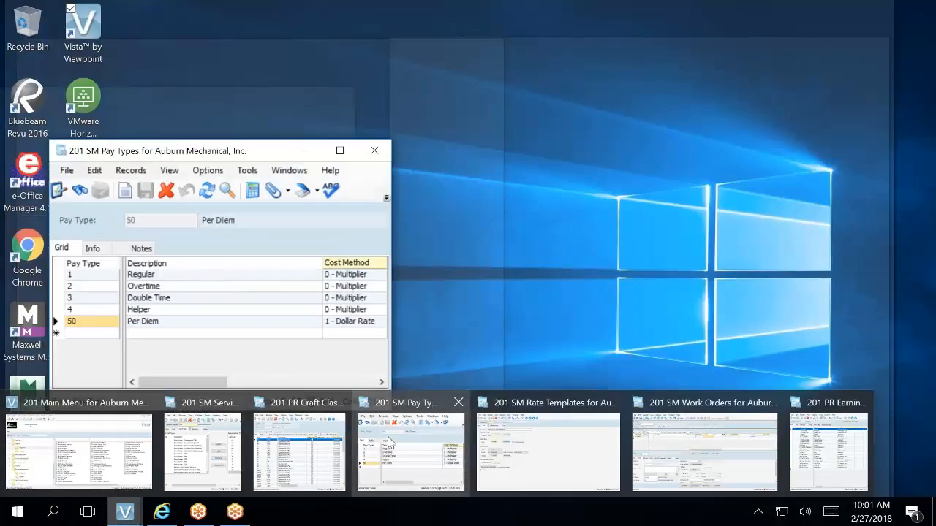
mouse_move(583, 416)
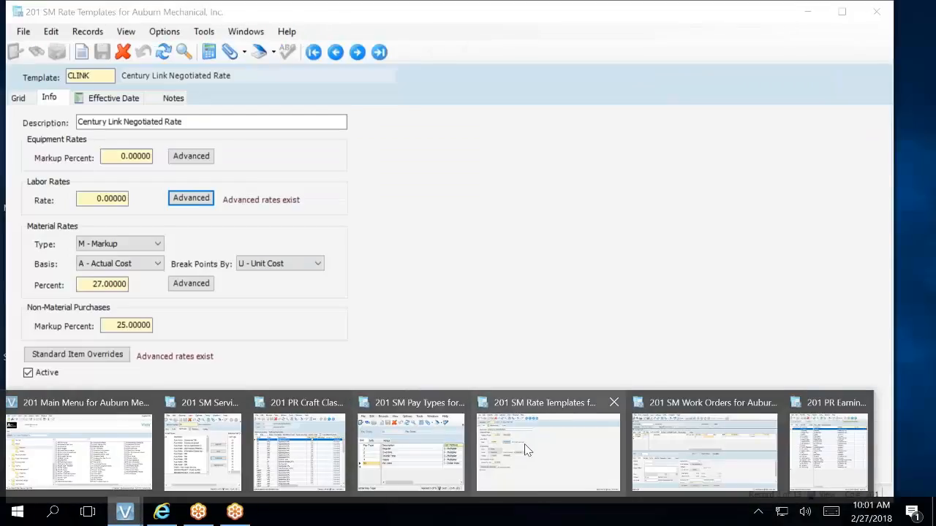
left_click(527, 450)
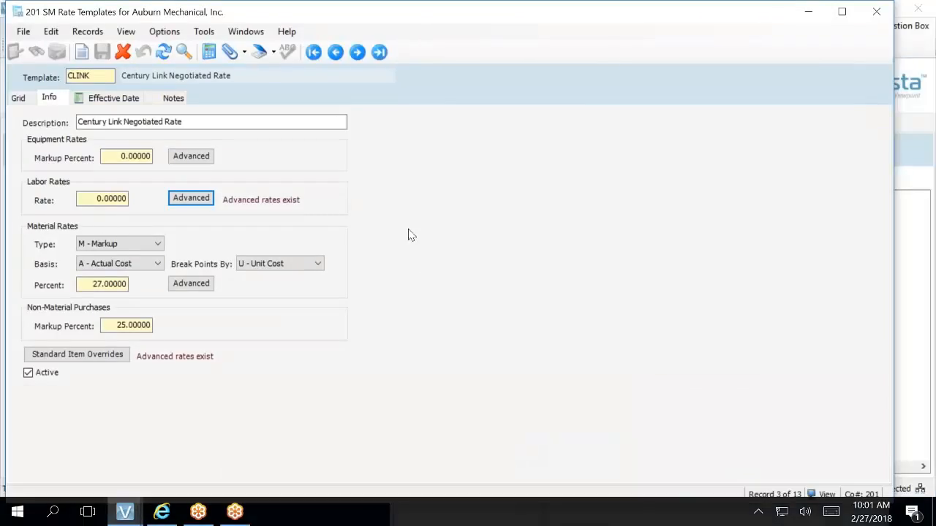
left_click(195, 199)
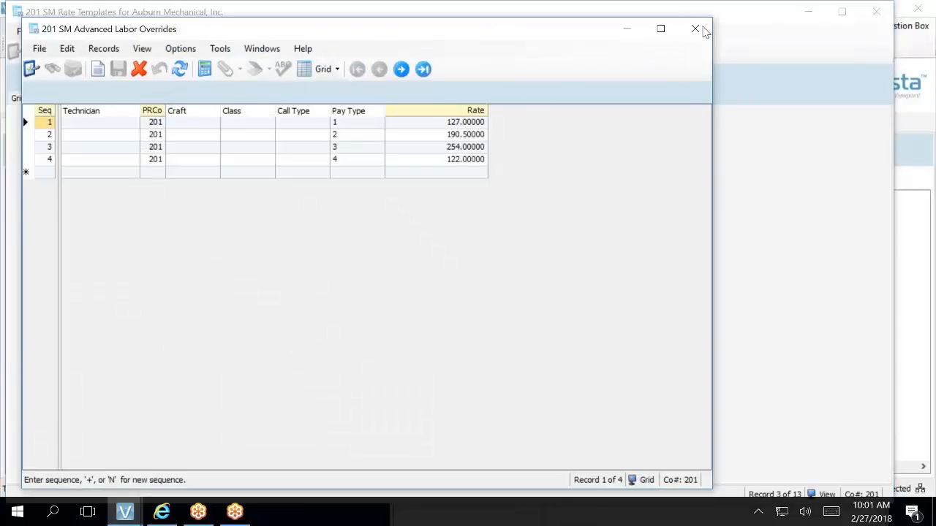
left_click(695, 30)
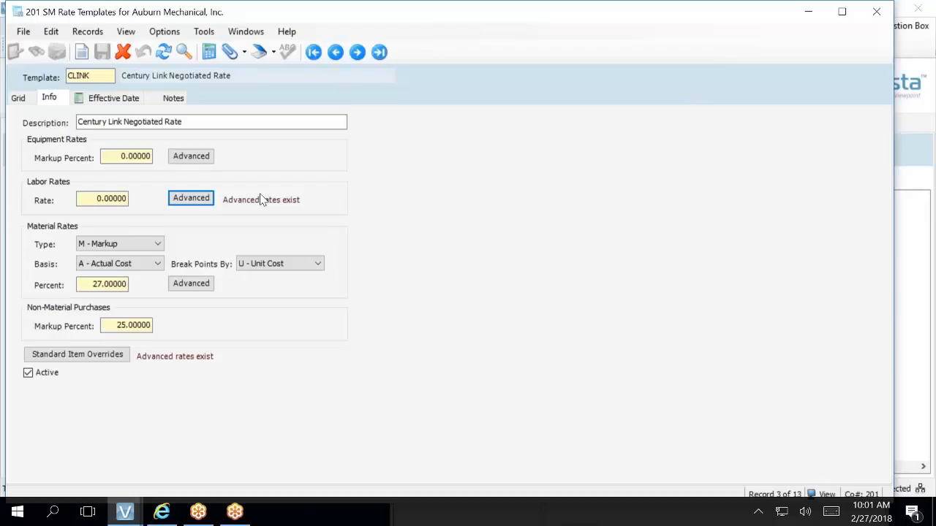
left_click(192, 201)
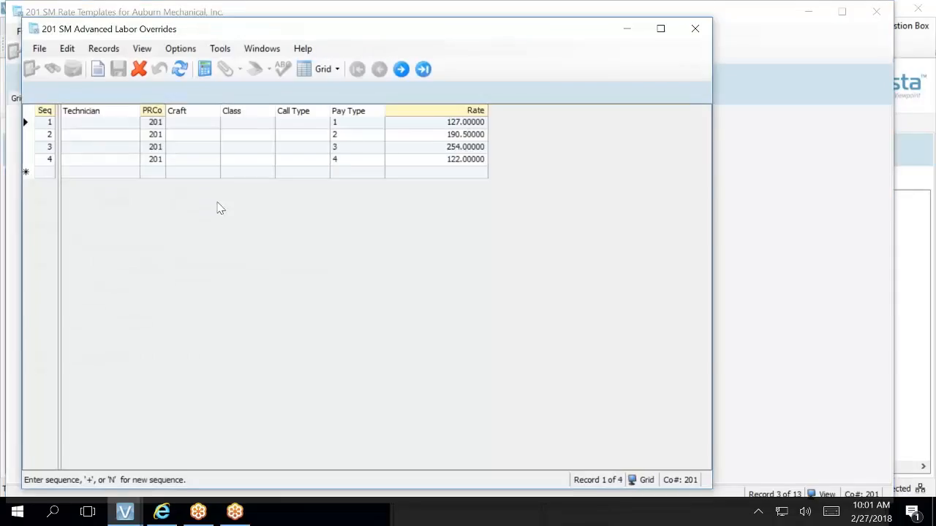
Move and narrow the SM Advanced Labor Overrides window, and bring PR Earnings Codes forward beside it to compare with the override pay types
left_click(198, 127)
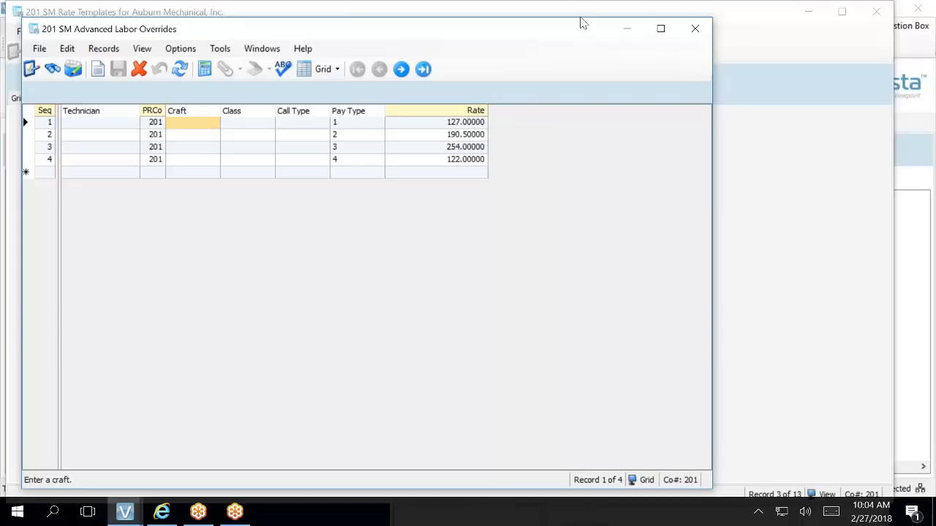
left_click_drag(600, 30, 606, 120)
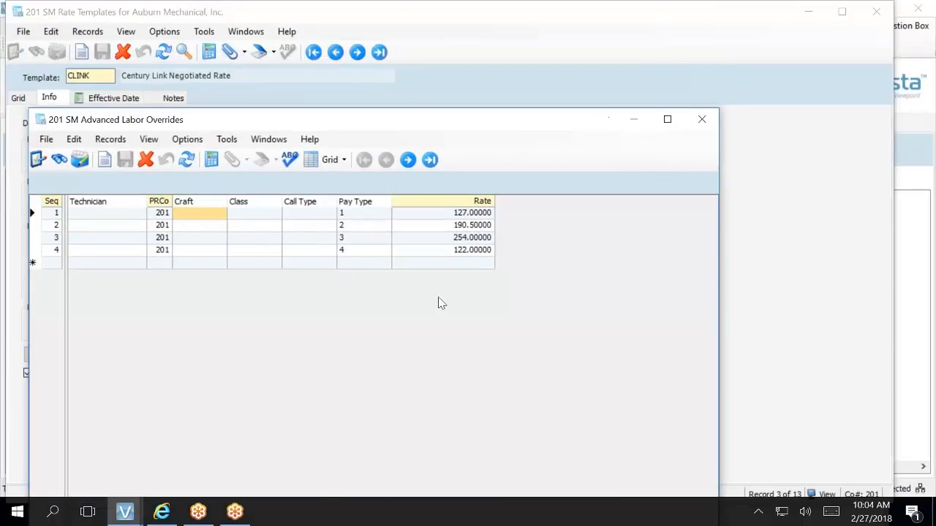
left_click_drag(333, 247, 336, 240)
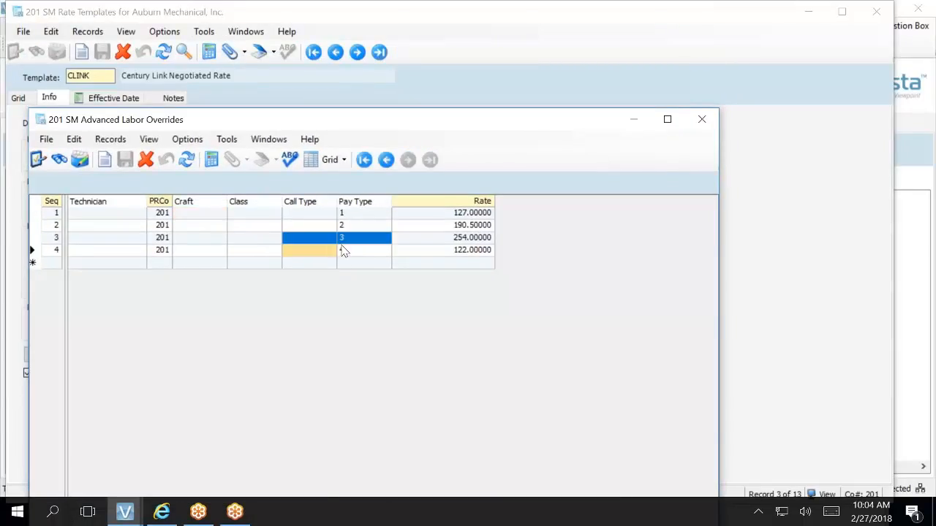
left_click(344, 249)
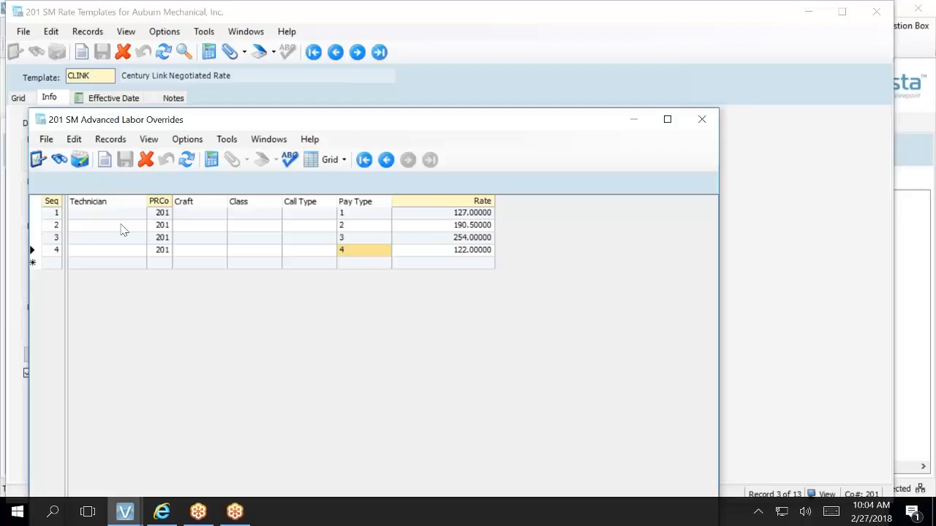
left_click(47, 253)
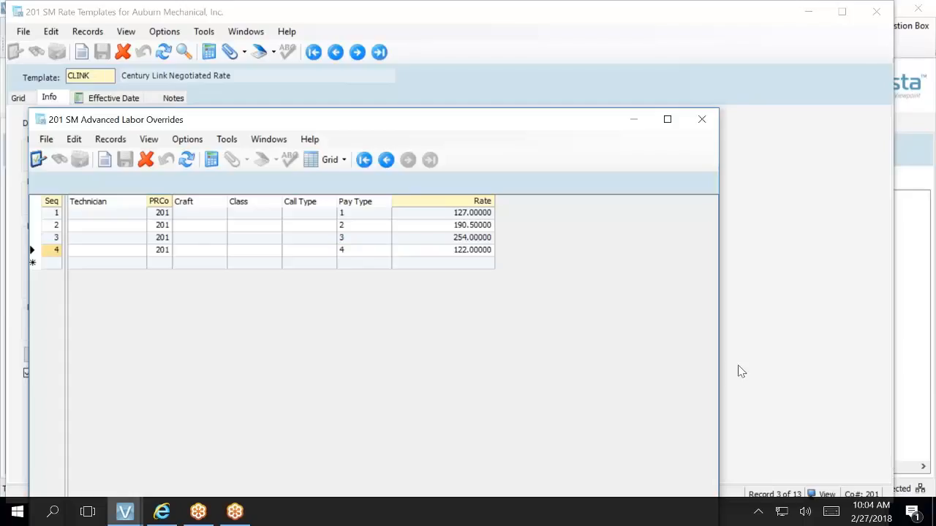
left_click_drag(716, 375, 446, 330)
mouse_move(124, 522)
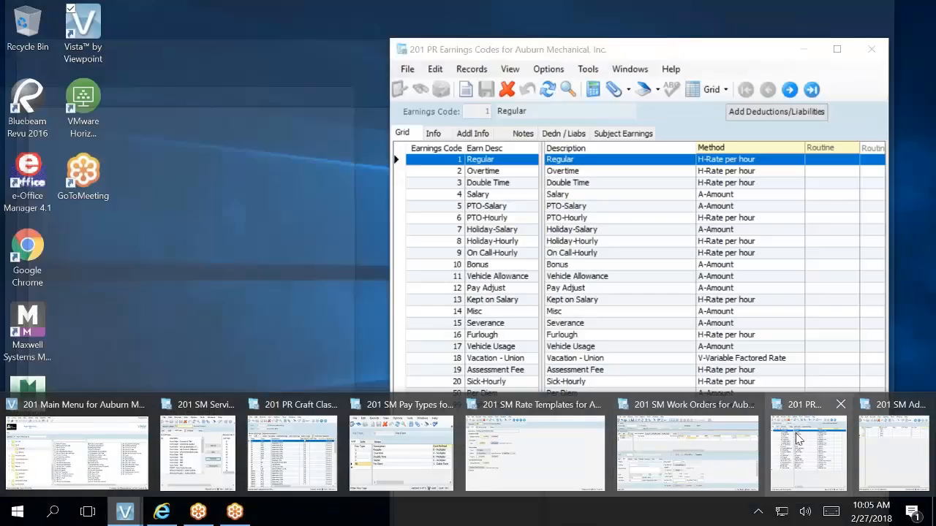
left_click(798, 438)
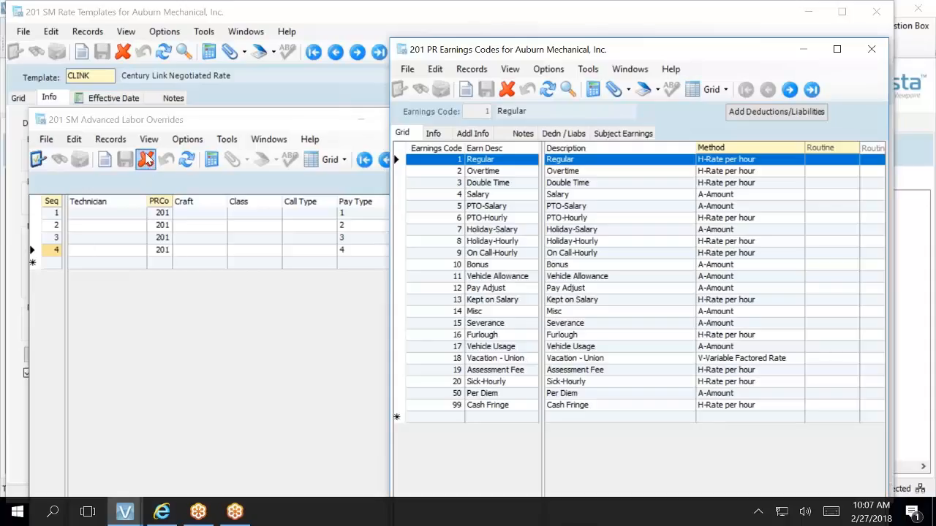
Delete the sequence 4 override for pay type 4 from CLINK's advanced labor overrides and close the overrides form
left_click(145, 158)
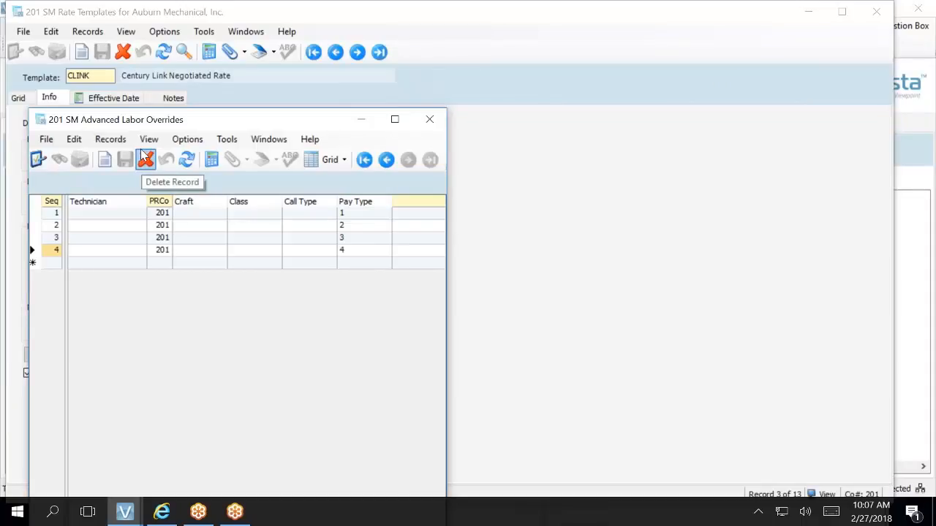
left_click(144, 158)
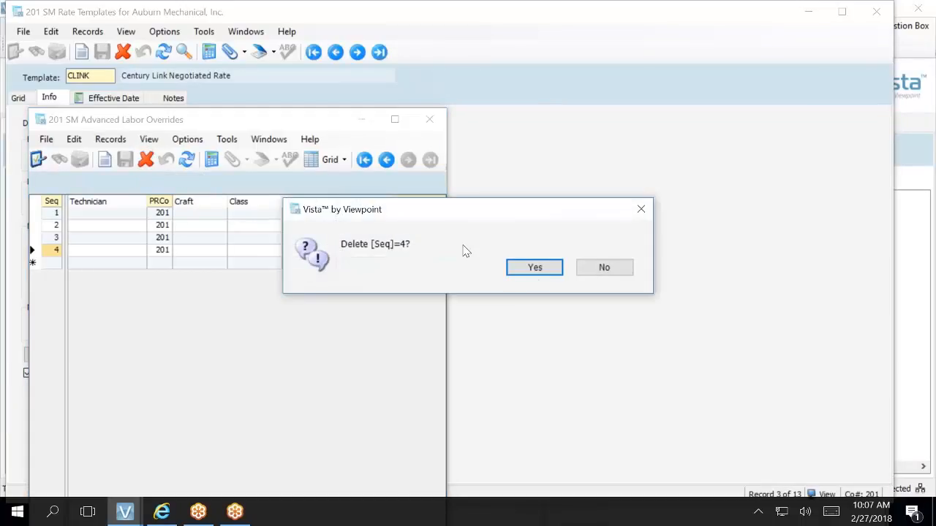
left_click(534, 275)
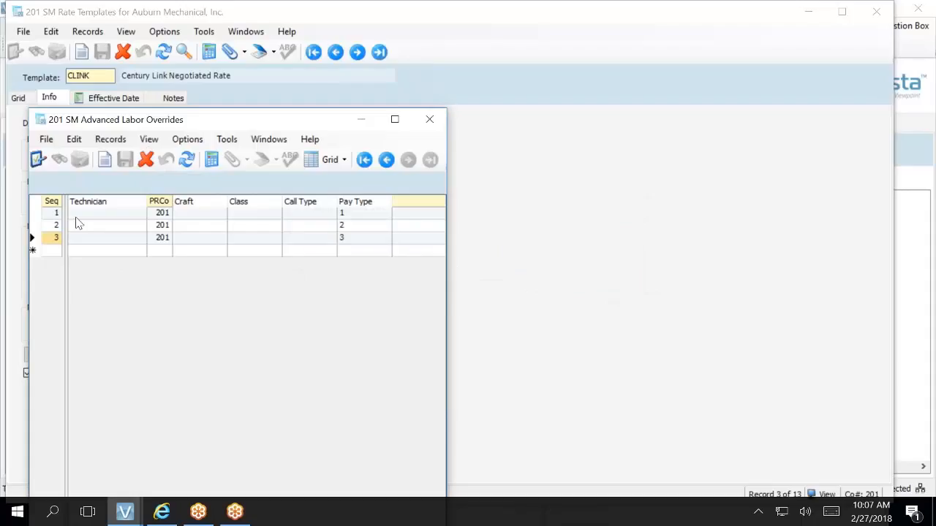
left_click(430, 121)
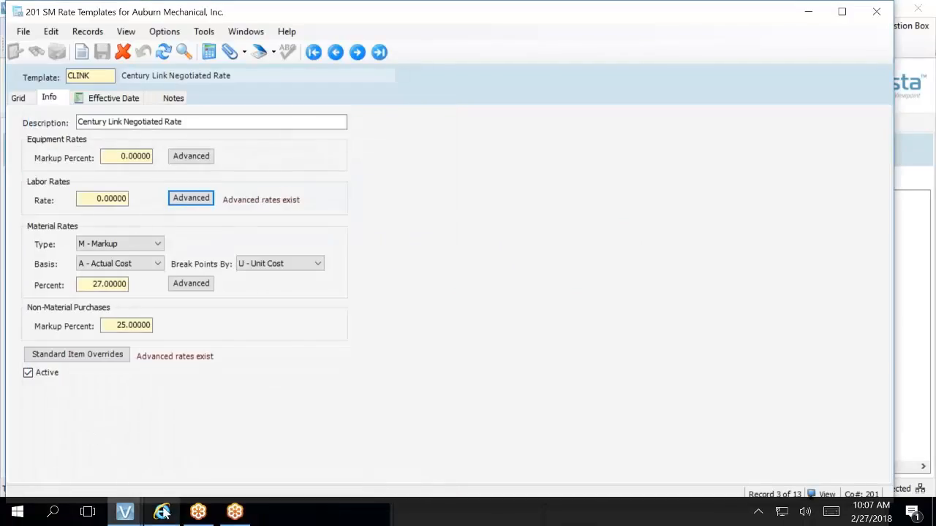
Bring the SM Pay Types form forward and try to delete pay type 4, Helper
mouse_move(125, 512)
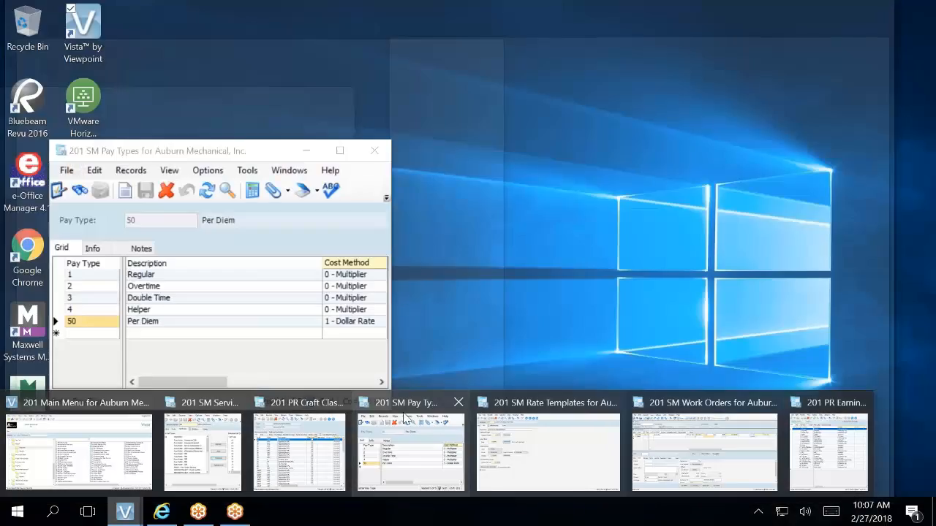
left_click(406, 418)
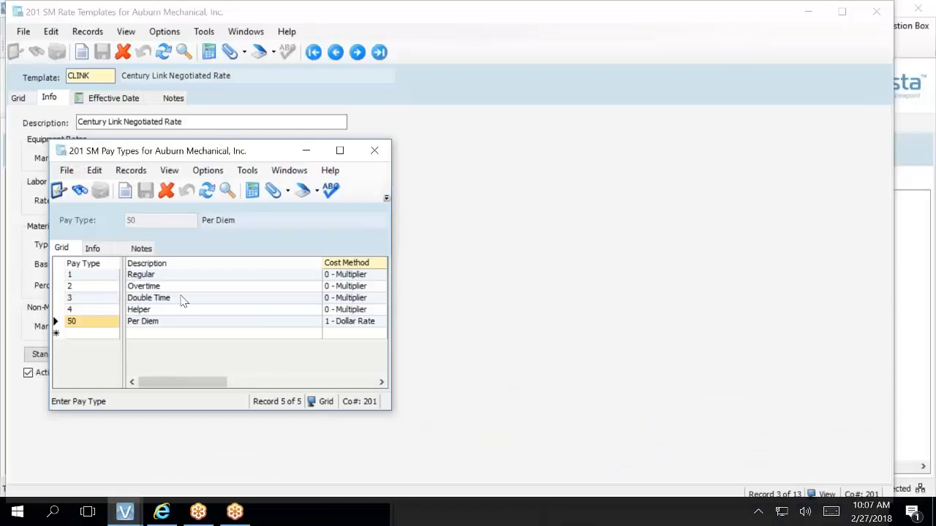
left_click(82, 313)
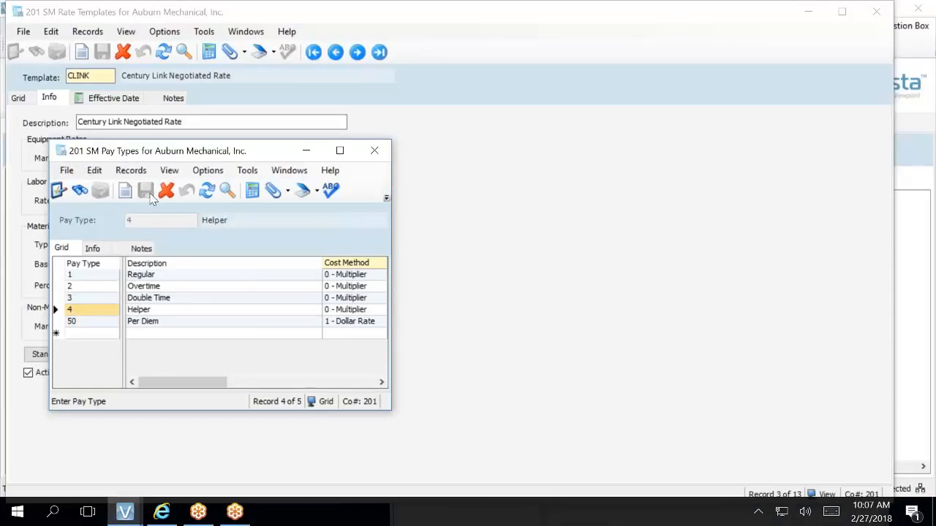
left_click(166, 189)
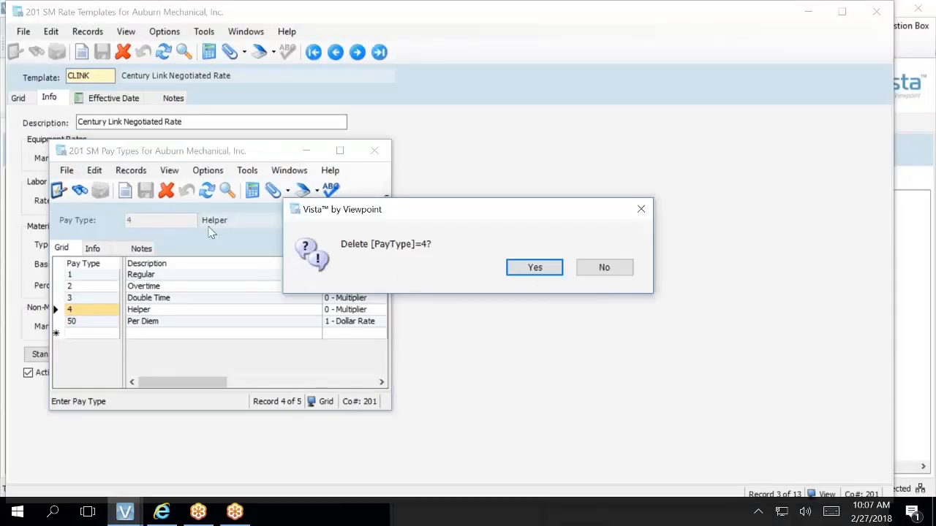
left_click(529, 268)
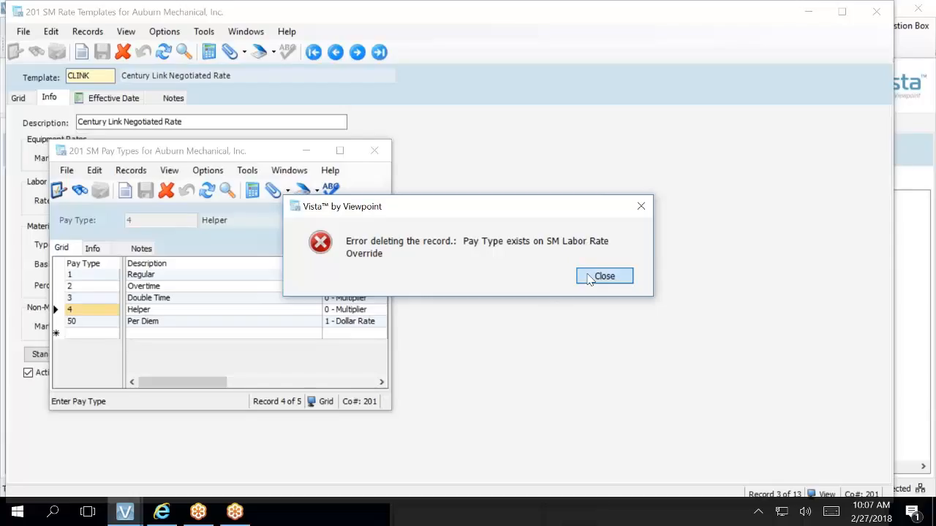
left_click(589, 277)
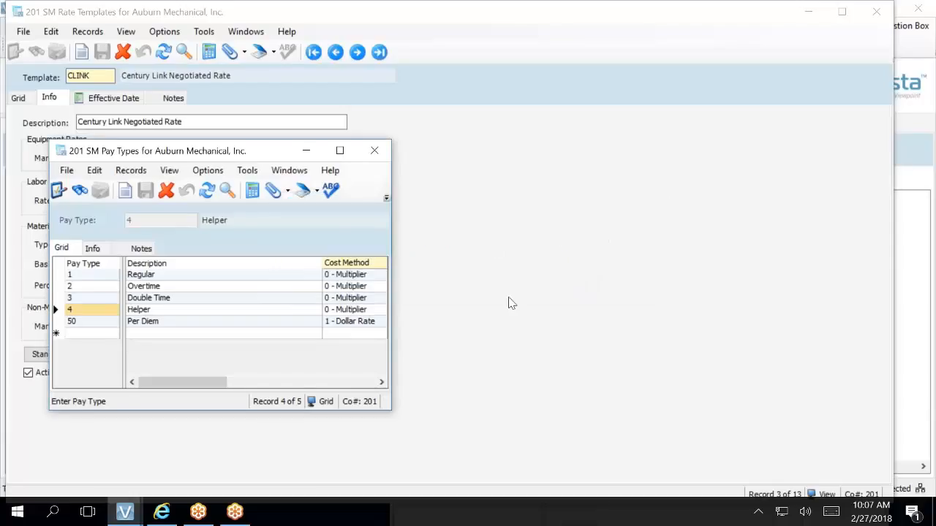
Return to SM Rate Templates and recheck CLINK's advanced labor overrides for remaining pay type 4 entries
mouse_move(123, 512)
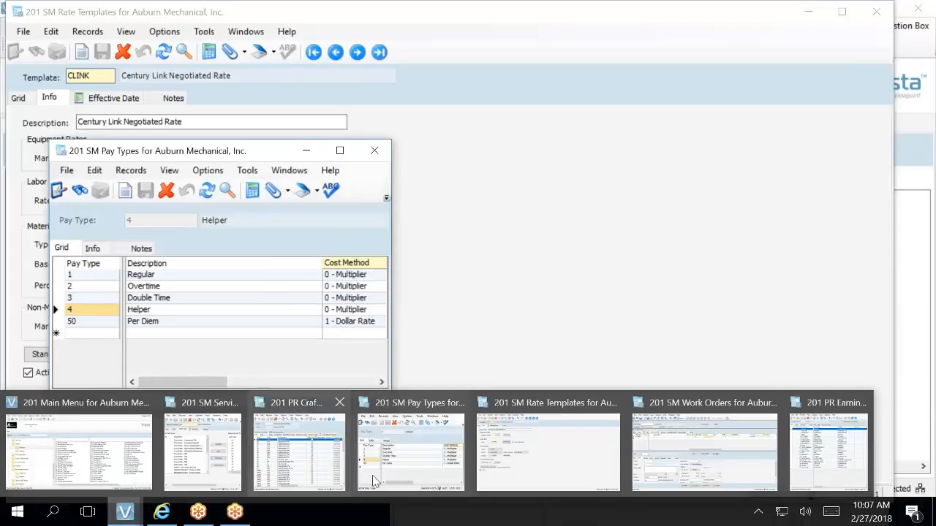
left_click(543, 451)
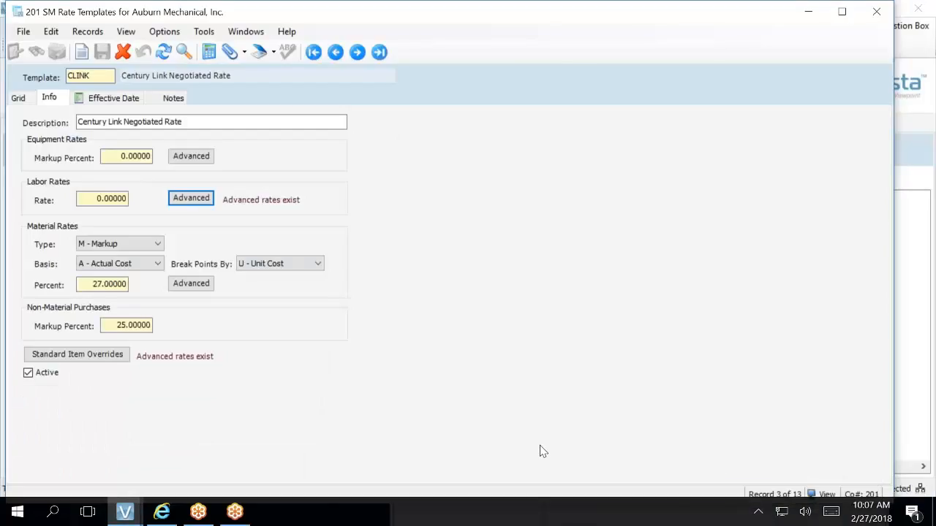
left_click(15, 99)
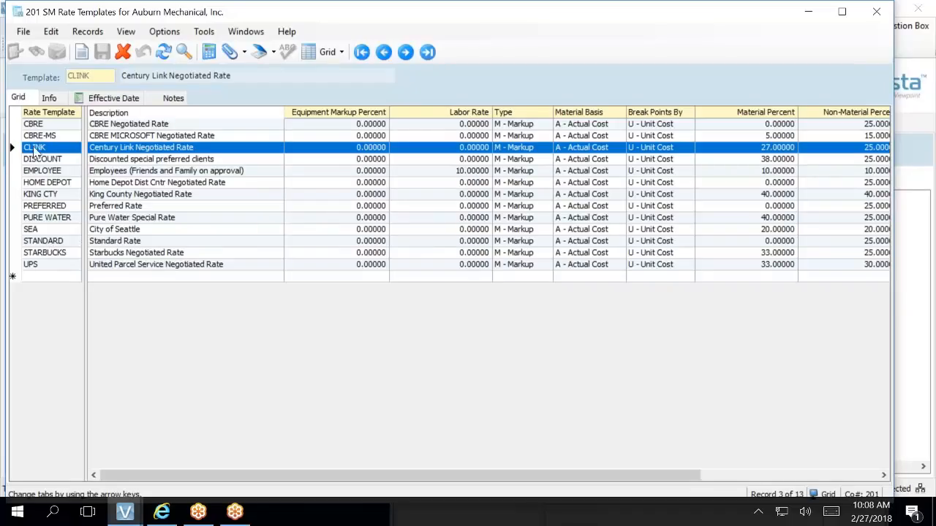
left_click(49, 97)
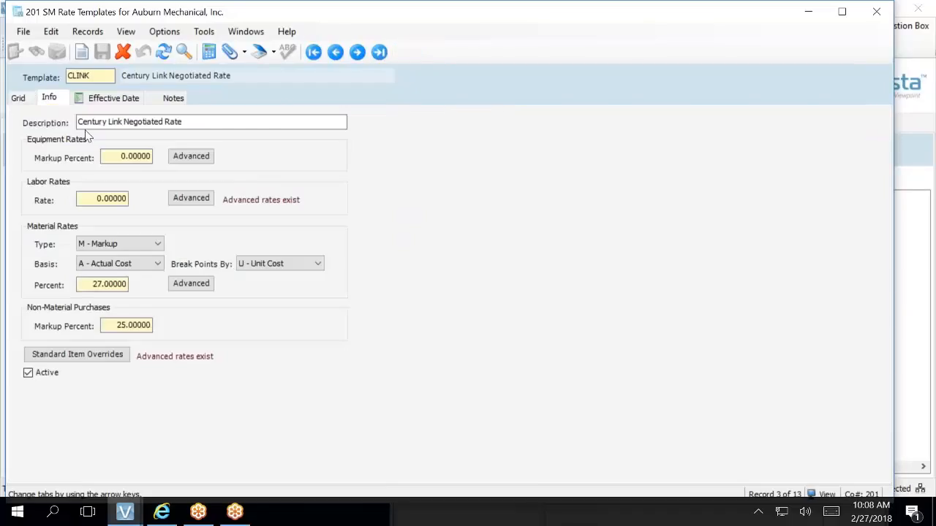
left_click(182, 200)
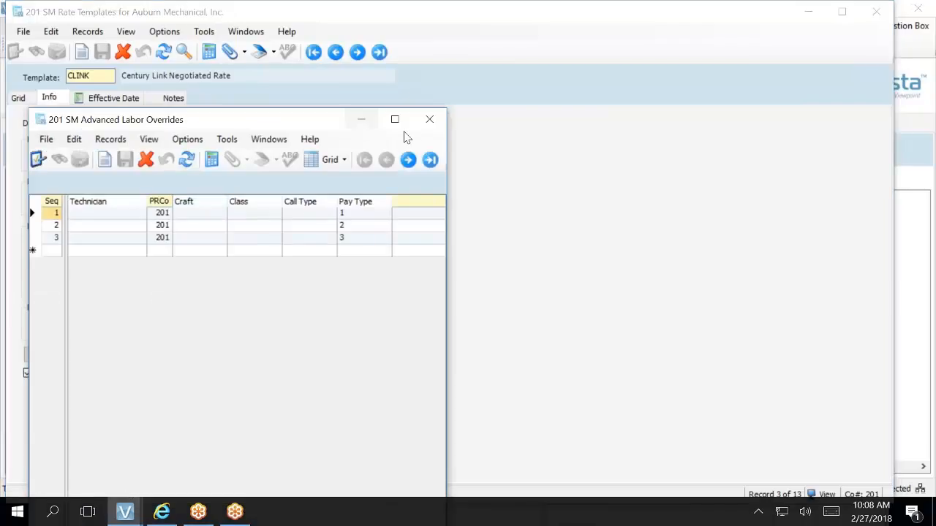
left_click(430, 121)
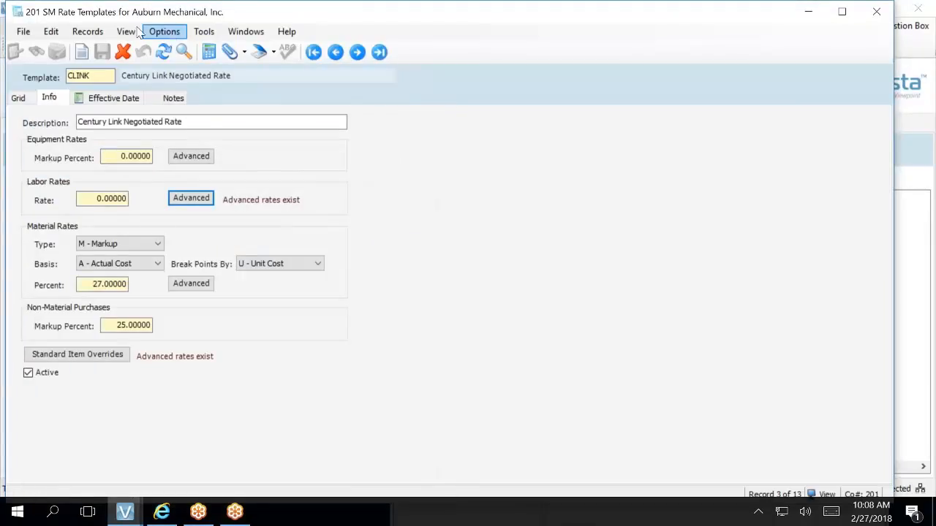
Delete the sequence 4 override for pay type 4 from CBRE-MS's advanced labor overrides and close the overrides form
left_click(16, 98)
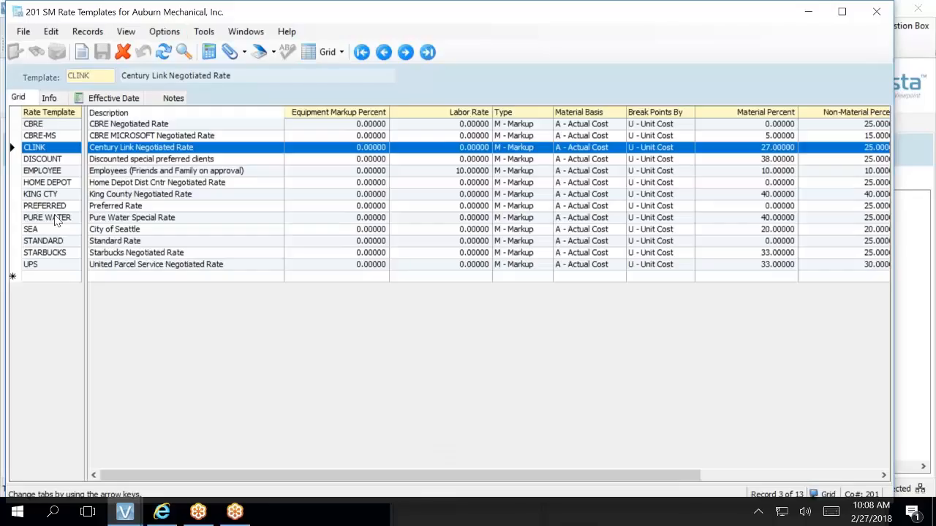
left_click(45, 138)
left_click(48, 98)
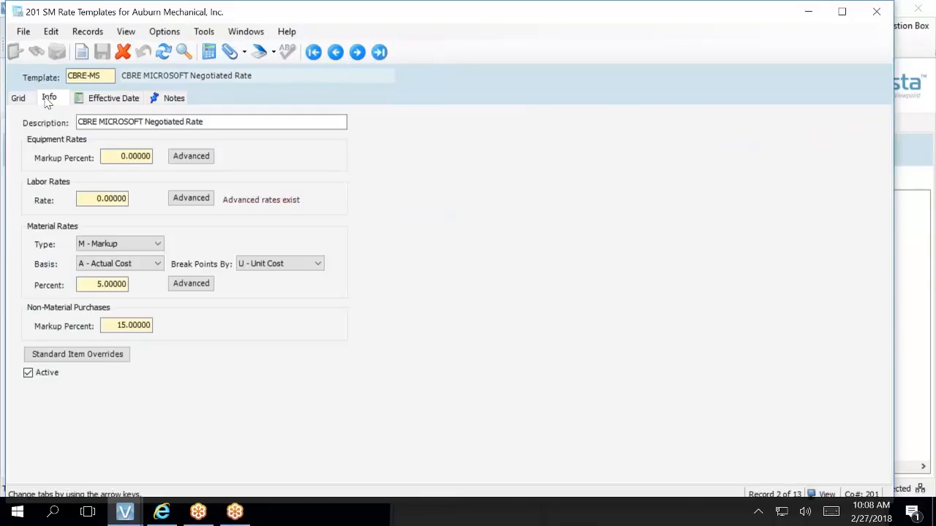
left_click(183, 199)
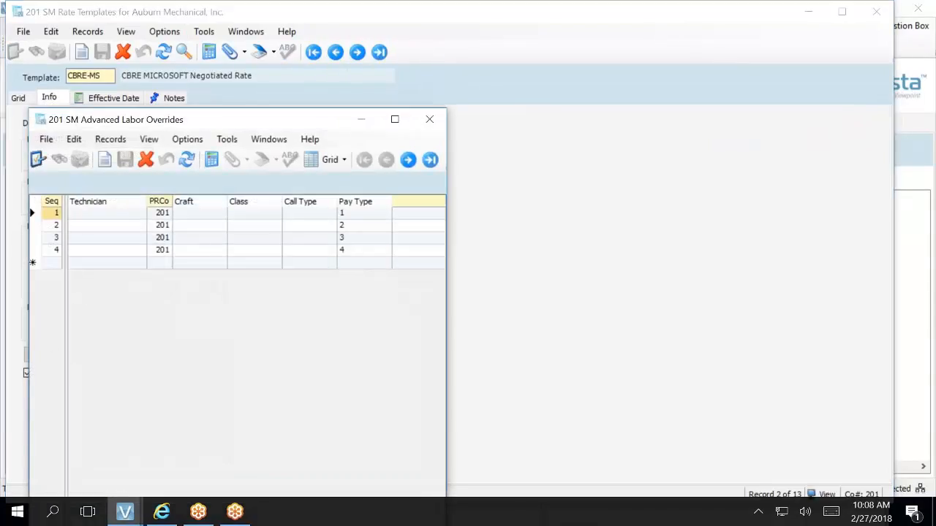
left_click(111, 250)
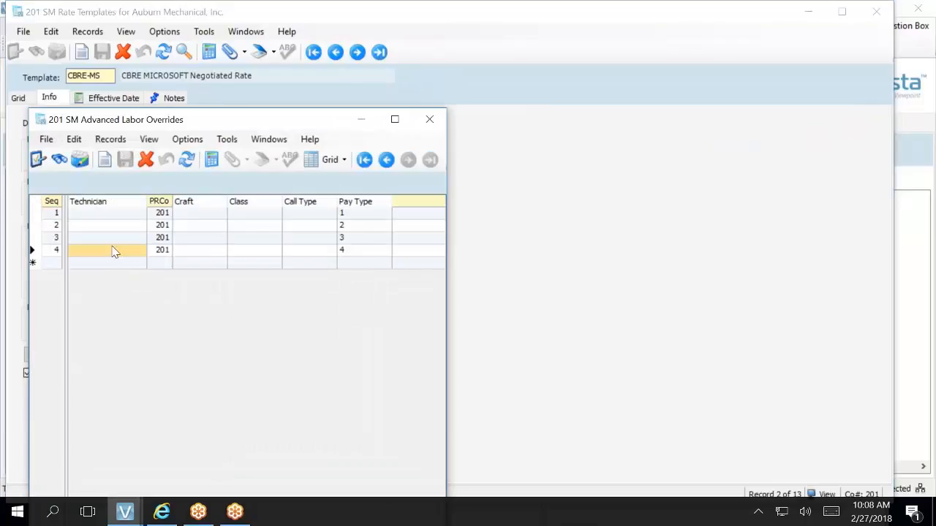
left_click(145, 161)
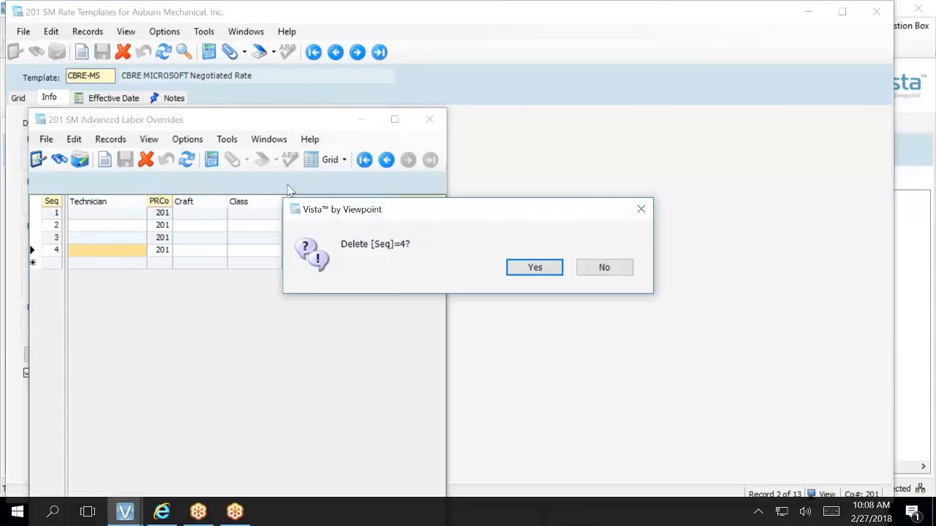
left_click(518, 270)
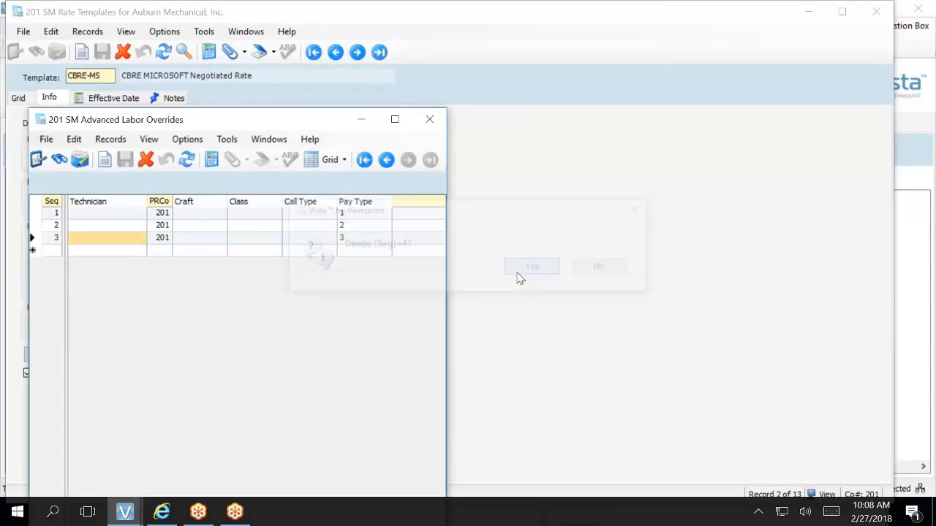
left_click(428, 120)
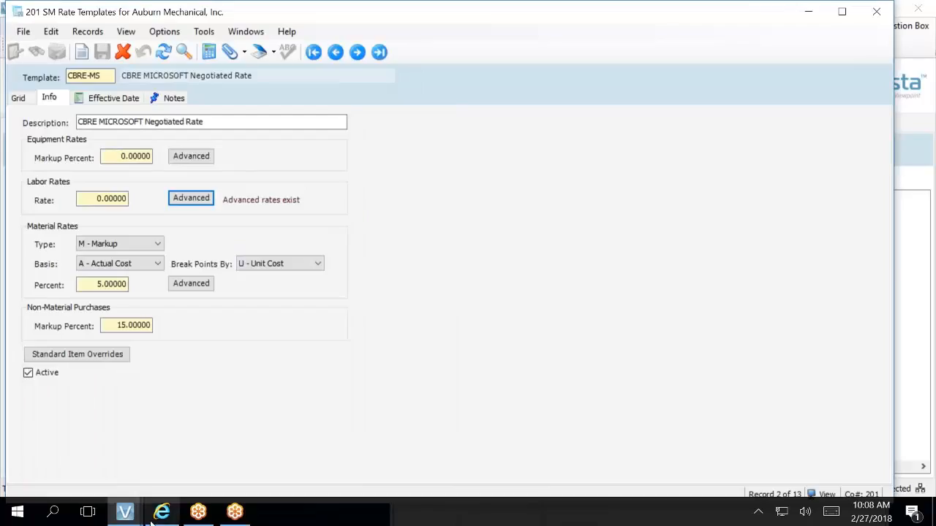
Bring the SM Pay Types form forward and delete pay type 4, Helper, confirming the deletion
mouse_move(126, 516)
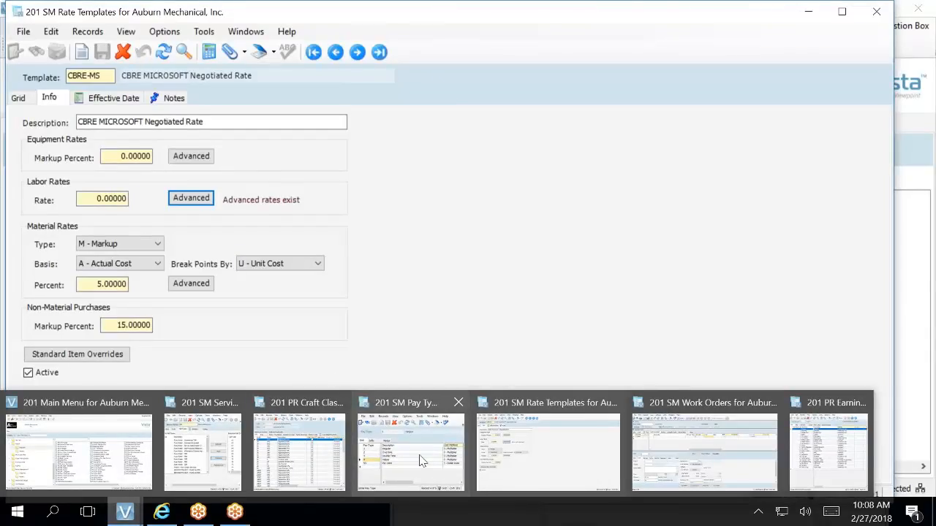
mouse_move(420, 459)
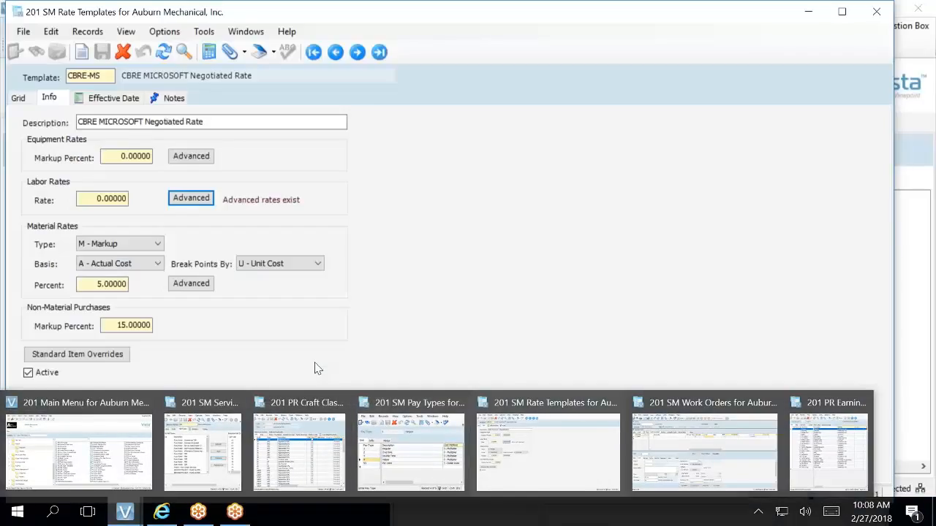
mouse_move(125, 512)
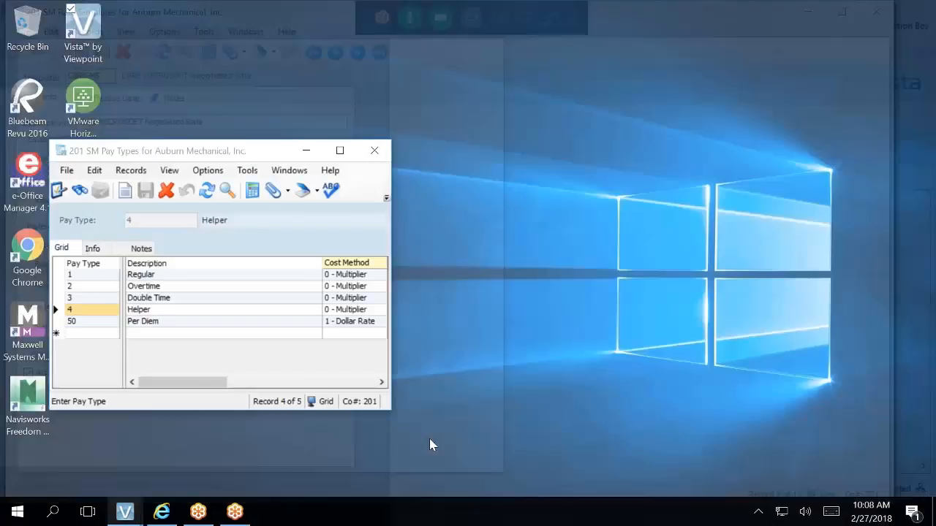
left_click(431, 448)
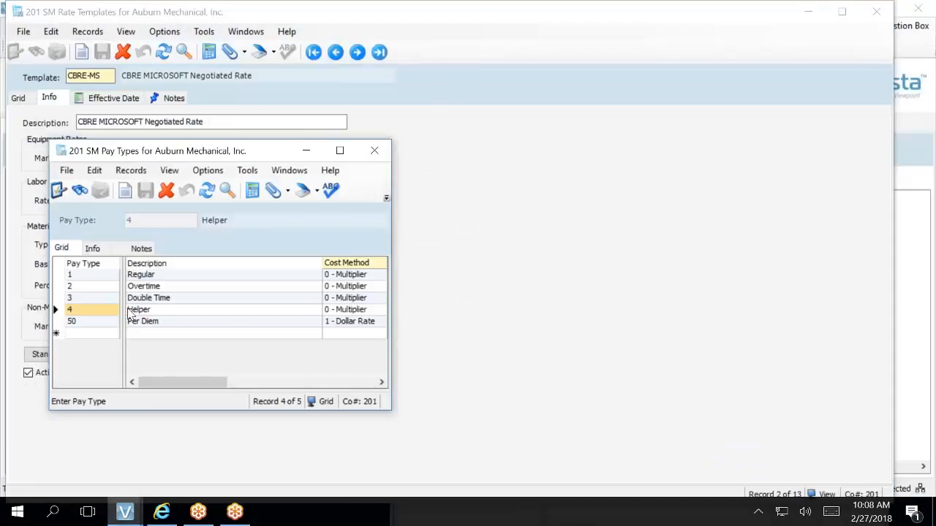
left_click(166, 191)
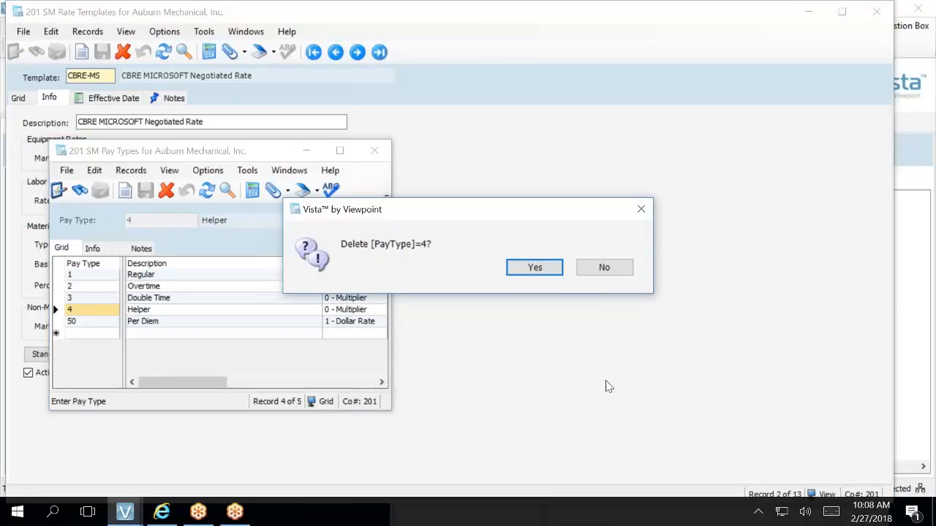
left_click(537, 276)
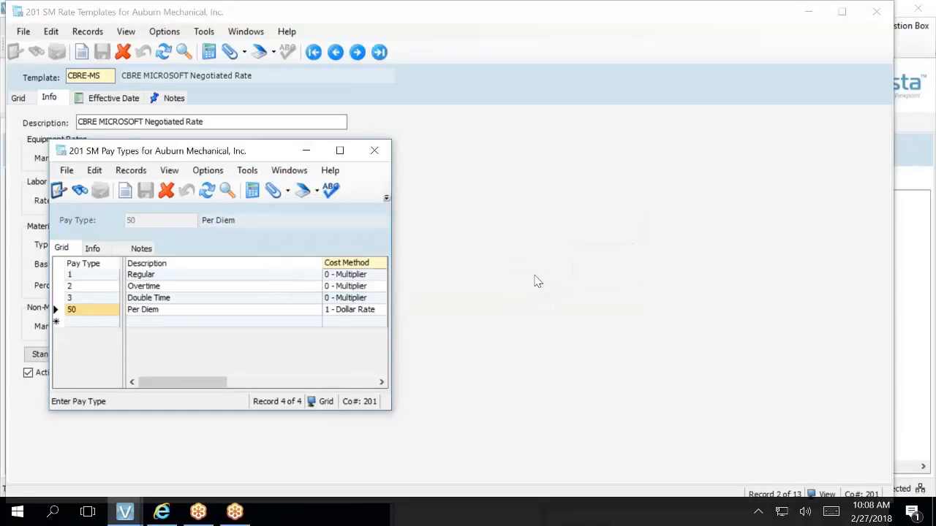
Add pay type 31 with the description Helper Regular Time and earnings code 1, maximizing the SM Pay Types form
left_click(94, 323)
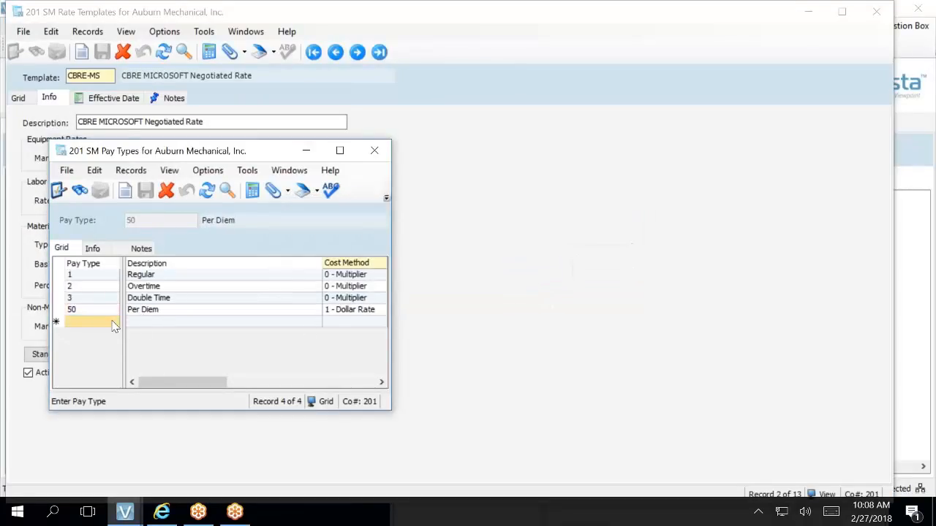
left_click(113, 325)
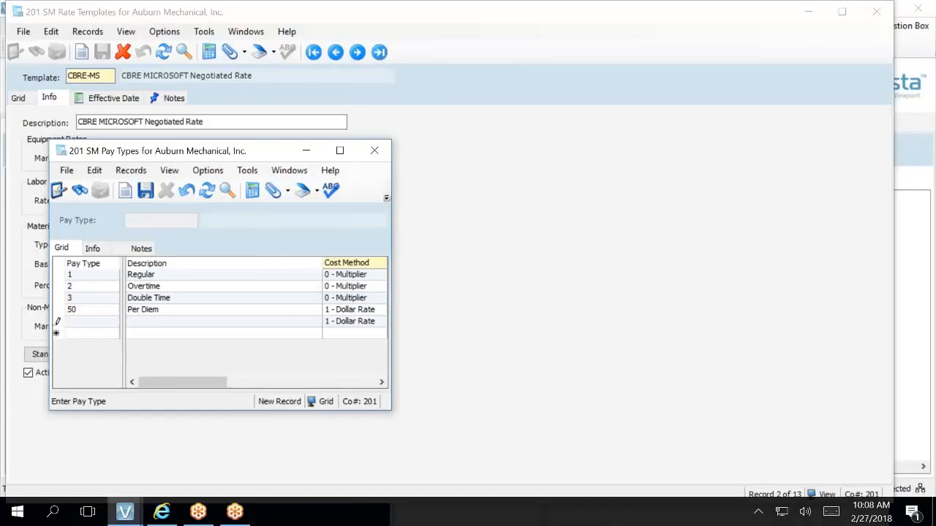
type("31")
key("Tab")
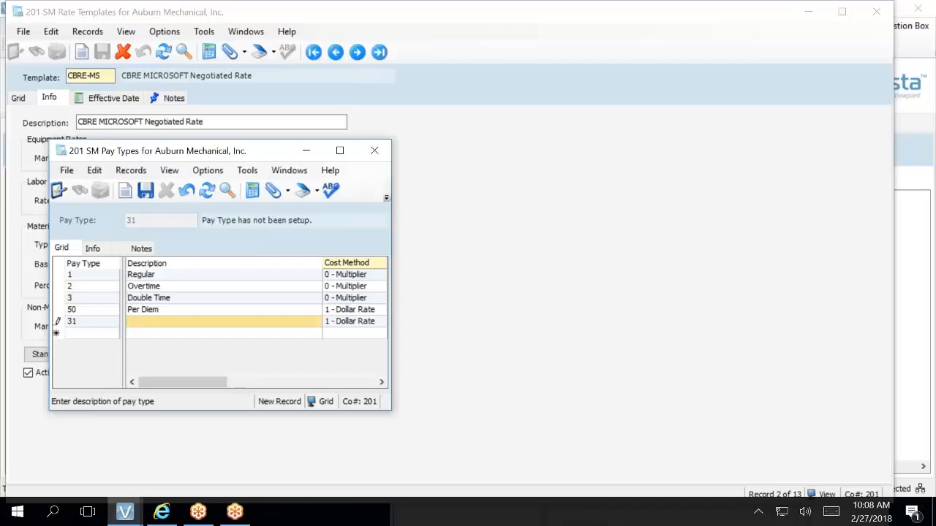
type("H")
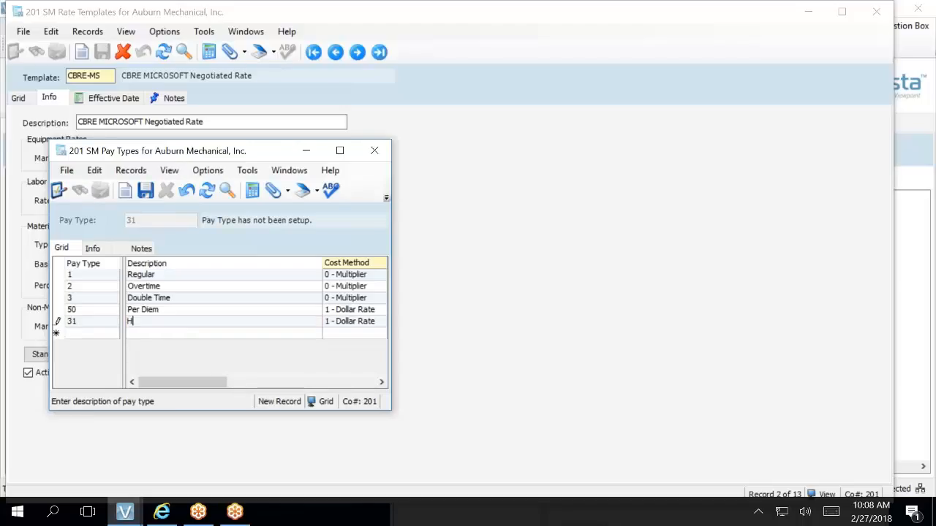
type("elper Regular Time")
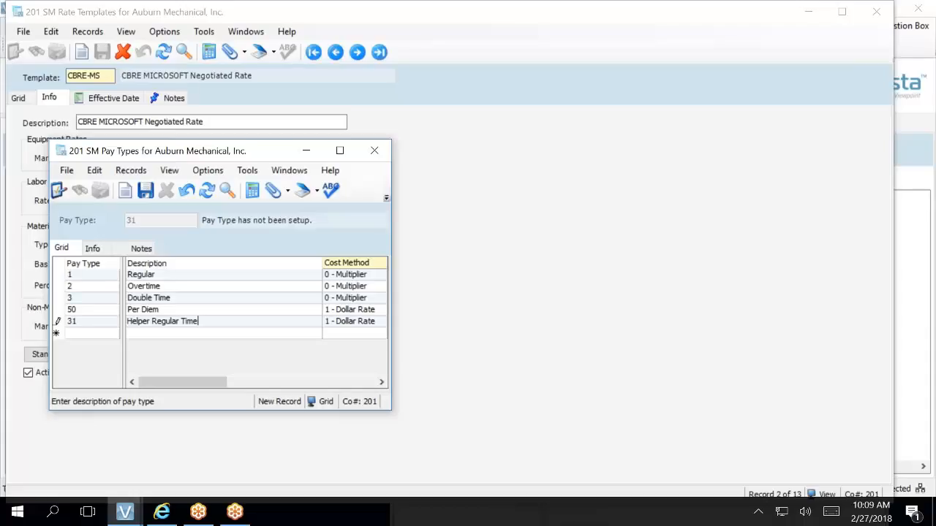
left_click(103, 336)
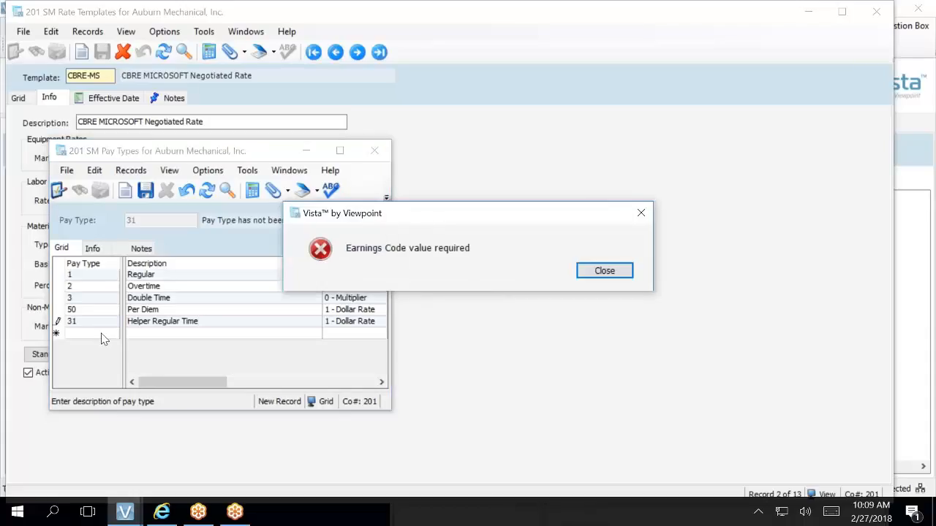
left_click(597, 270)
left_click(339, 151)
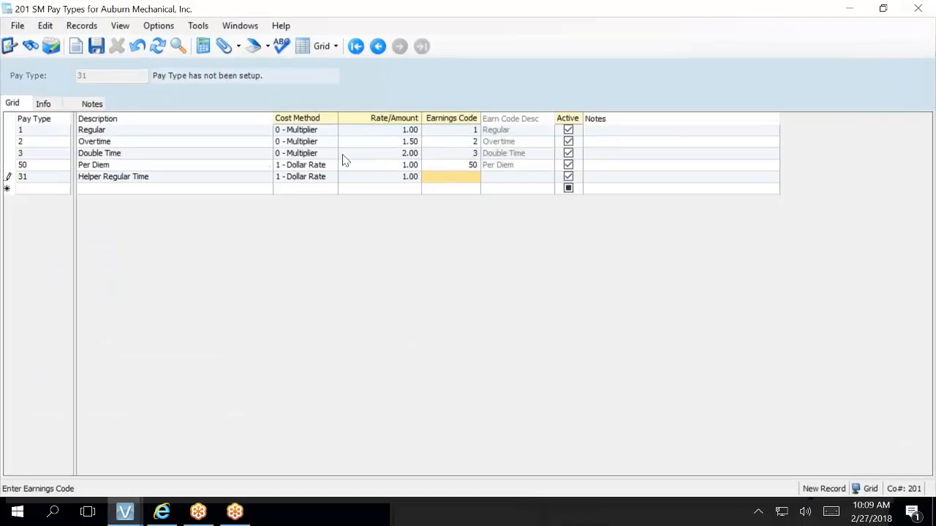
left_click(472, 178)
type("1")
Add pay type 32 with the description Helper Overtime and earnings code 2
left_click(48, 191)
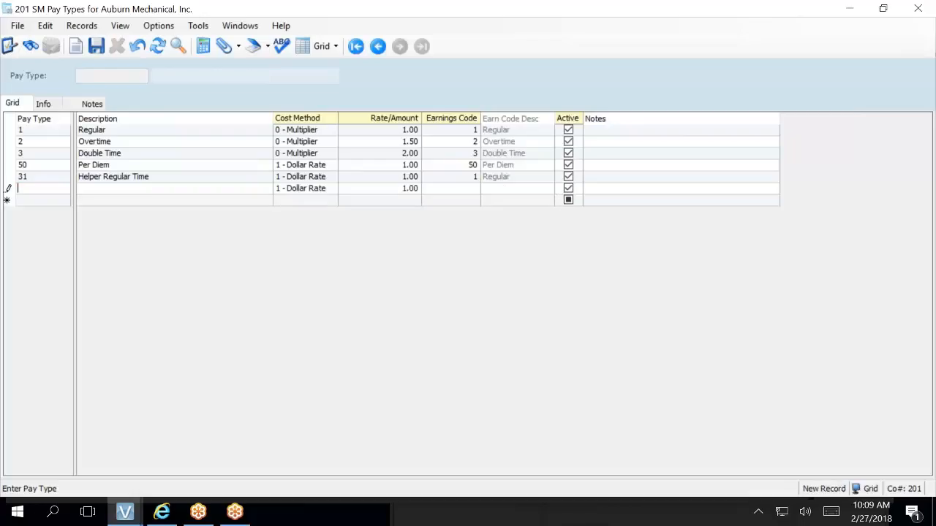
type("32")
left_click(100, 190)
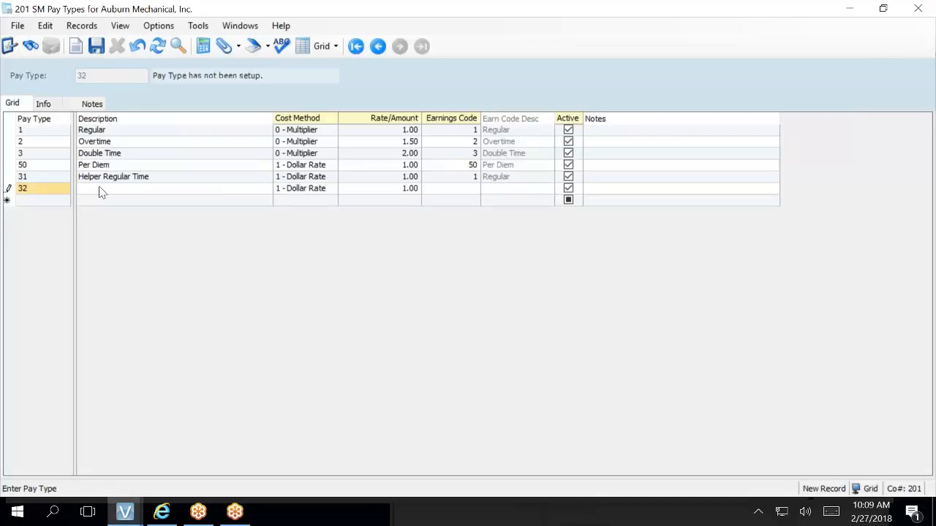
type("Helper OT Rate")
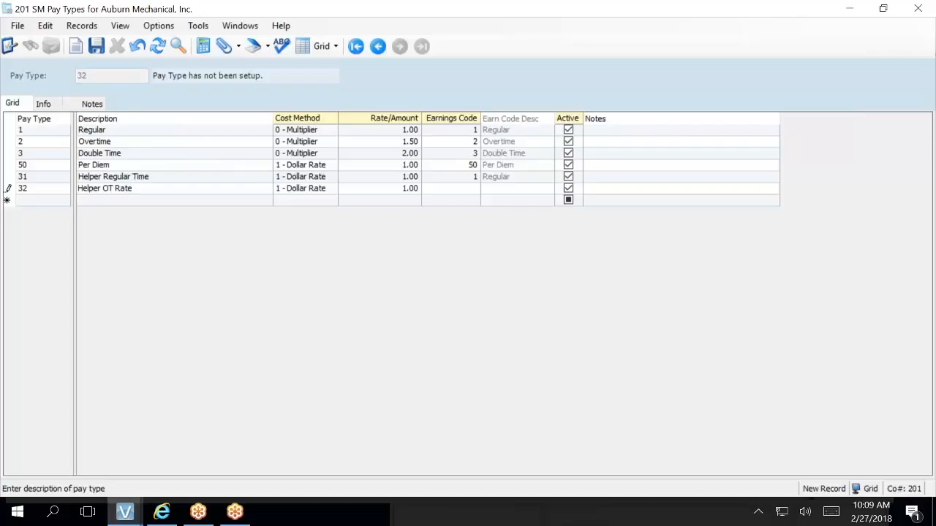
key("BackSpace")
key("BackSpace")
key("BackSpace")
type("ertime")
key("Tab")
key("Tab")
key("Tab")
type("1")
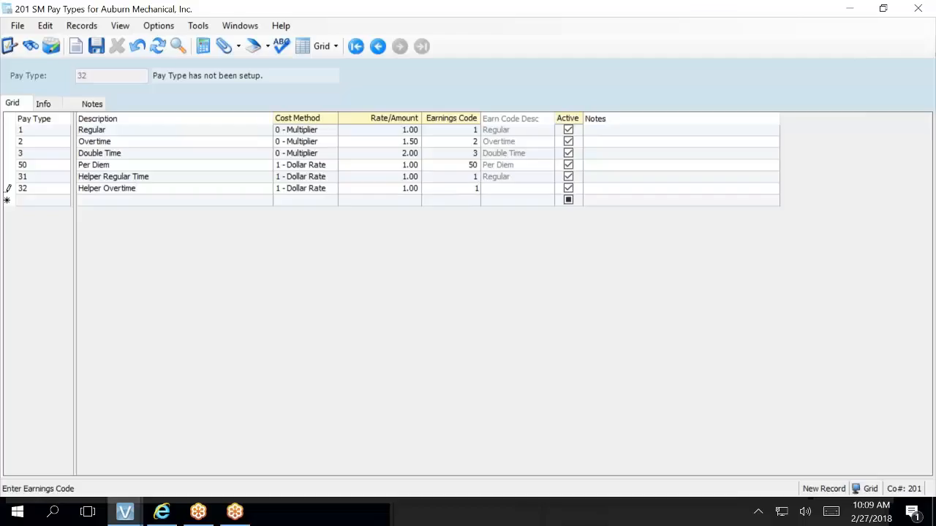
type("2")
key("Tab")
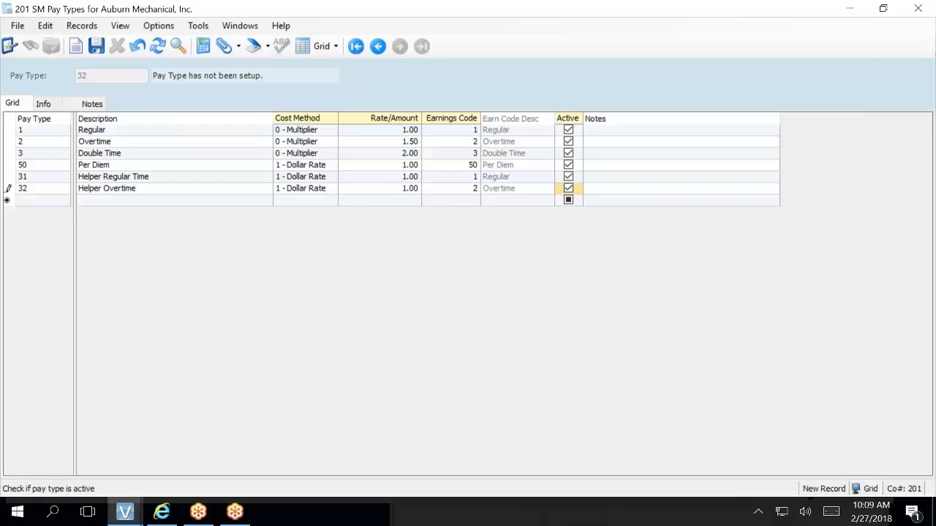
key("Tab")
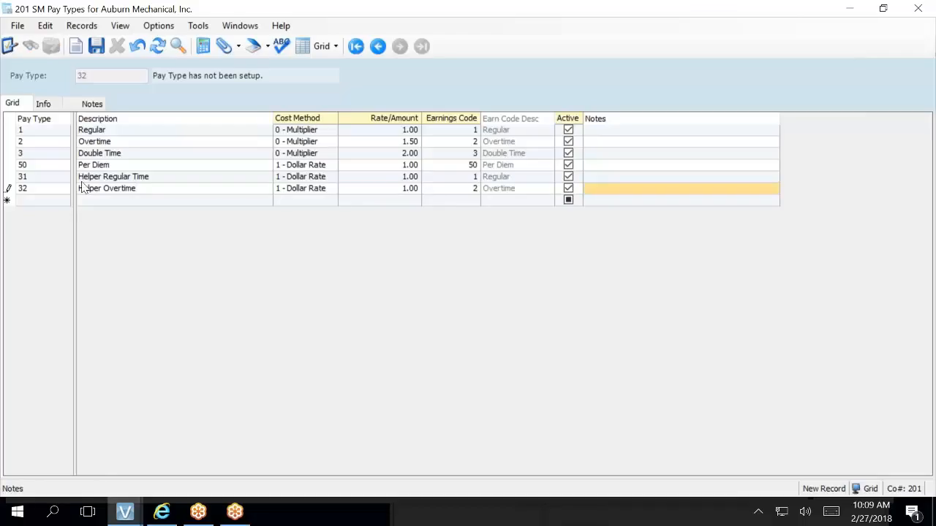
left_click(57, 193)
Add pay type 33 with the description Helper Double Time and earnings code 3
left_click(60, 200)
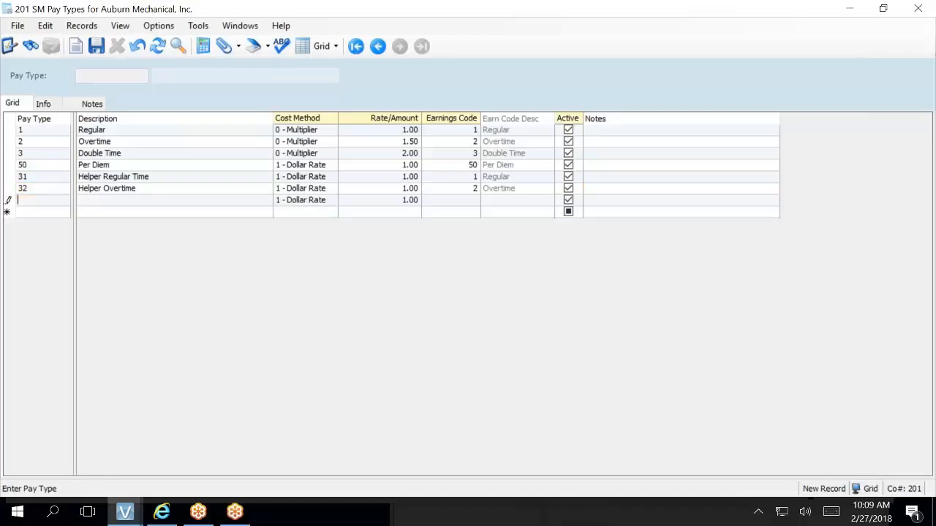
type("33")
left_click(106, 202)
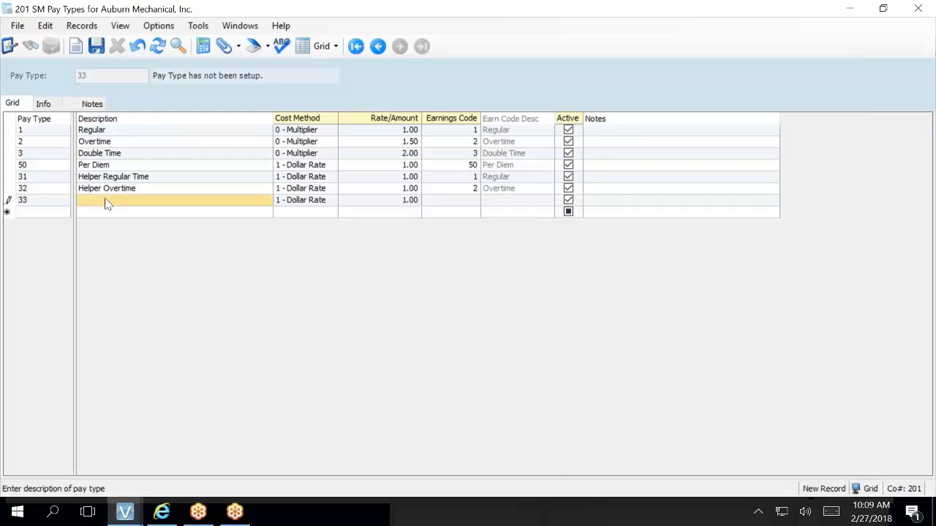
type("Helper Double")
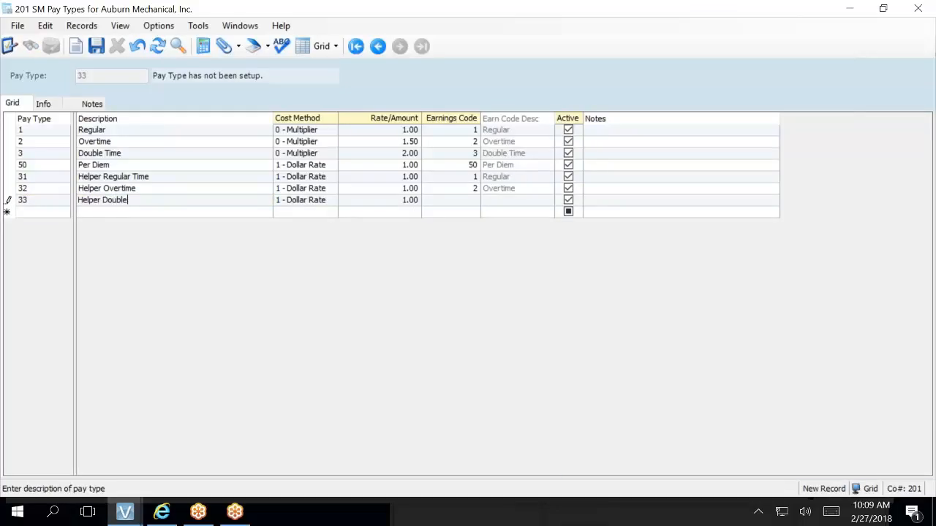
type(" Time")
key("Tab")
key("Tab")
key("Tab")
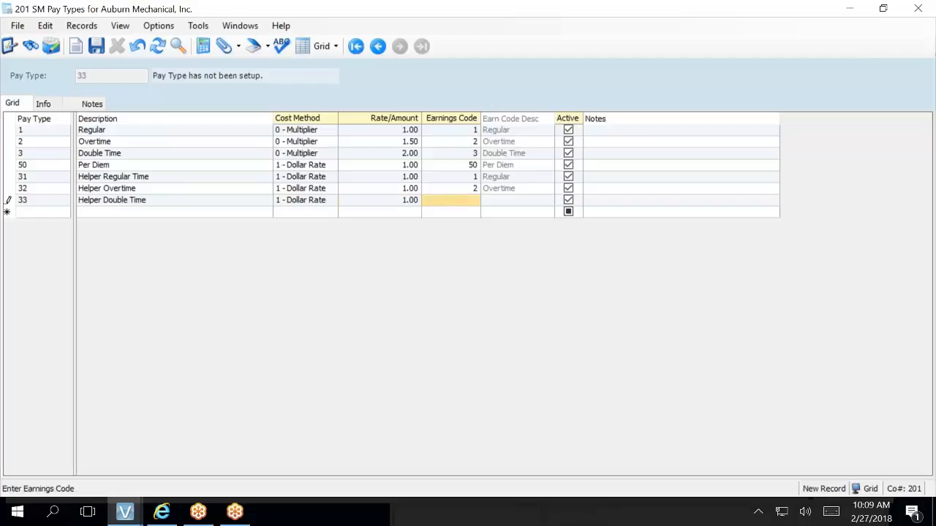
type("3")
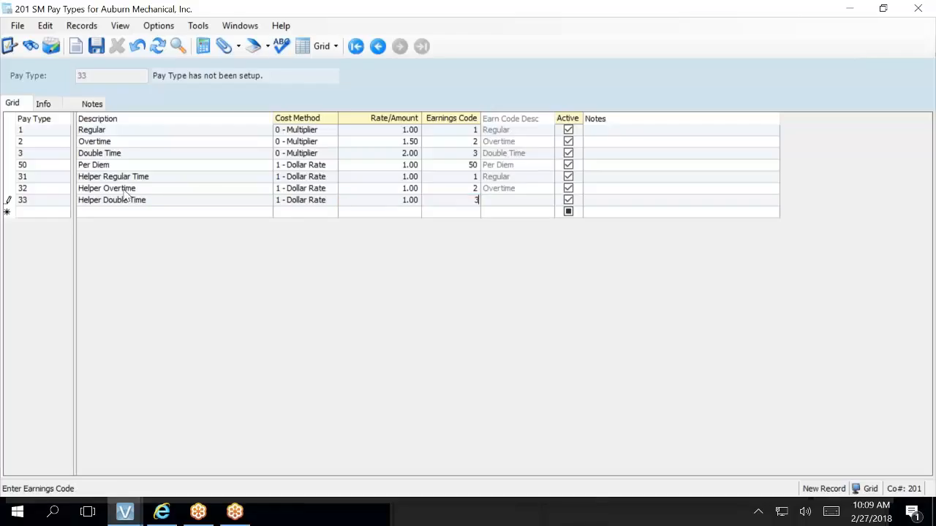
key("Return")
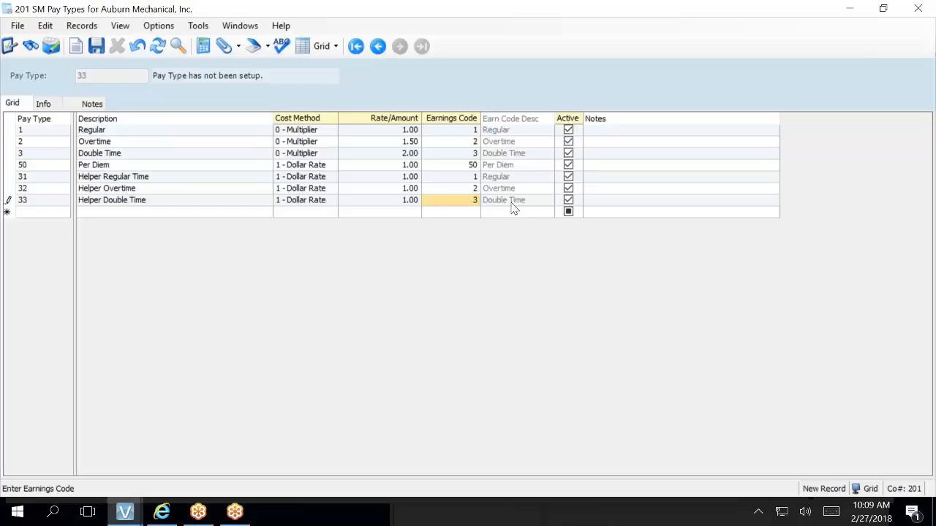
Change the cost method of helper pay types 31, 32 and 33 to 0 - Multiplier
left_click(329, 177)
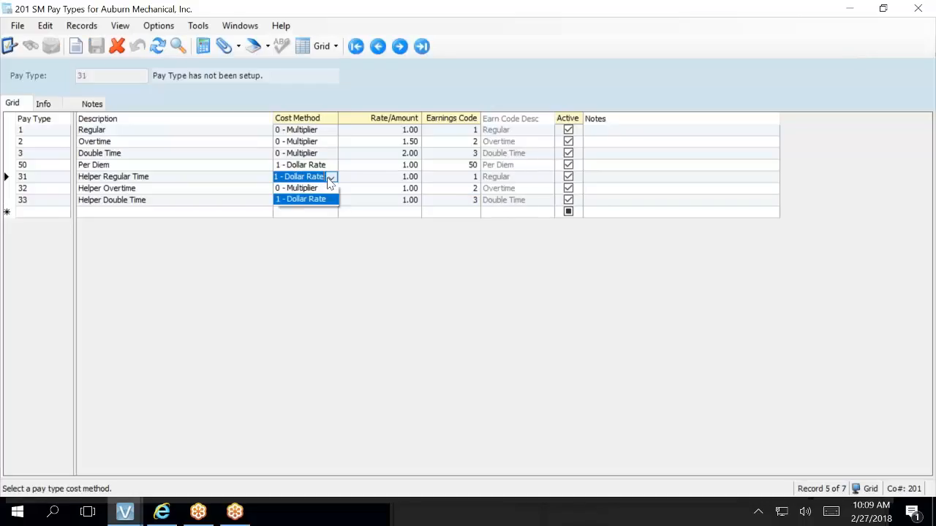
left_click(307, 188)
left_click(314, 188)
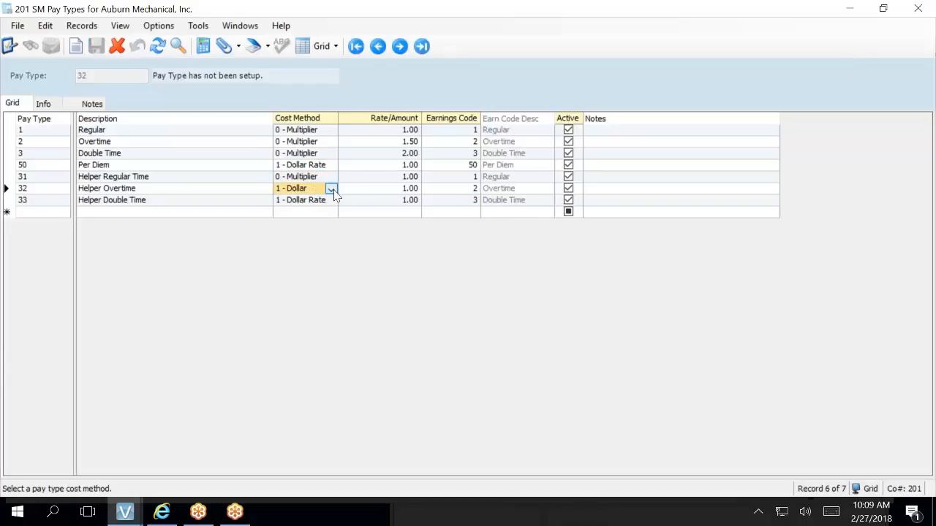
left_click(331, 191)
left_click(330, 200)
left_click(331, 201)
left_click(330, 202)
left_click(331, 211)
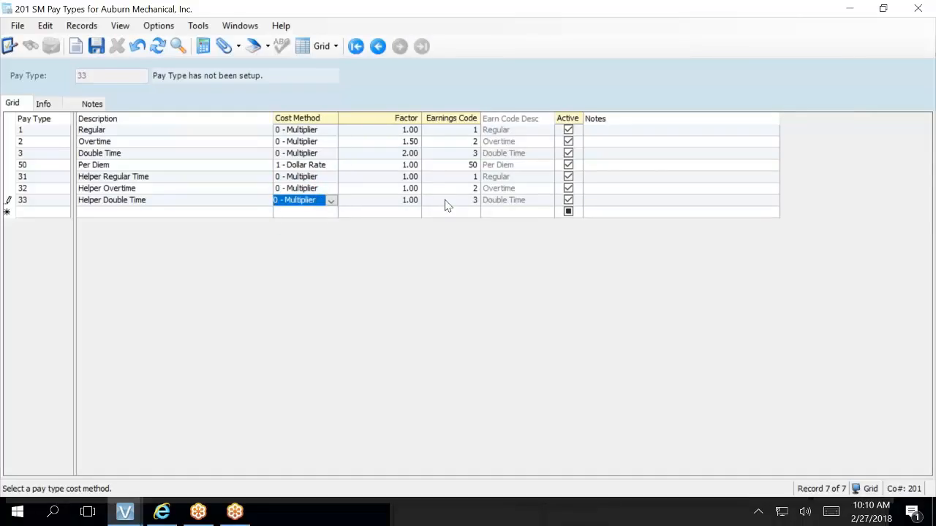
Set the factor of pay type 32 to 1.5 and pay type 33 to 2, and save the pay types
left_click(411, 188)
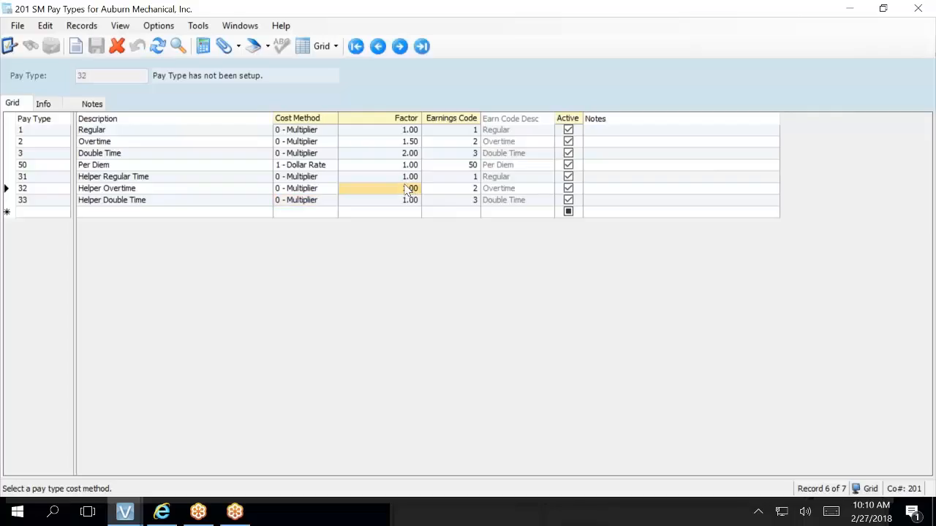
type("1.5")
key("Return")
left_click(410, 200)
type("2")
key("Return")
left_click(441, 202)
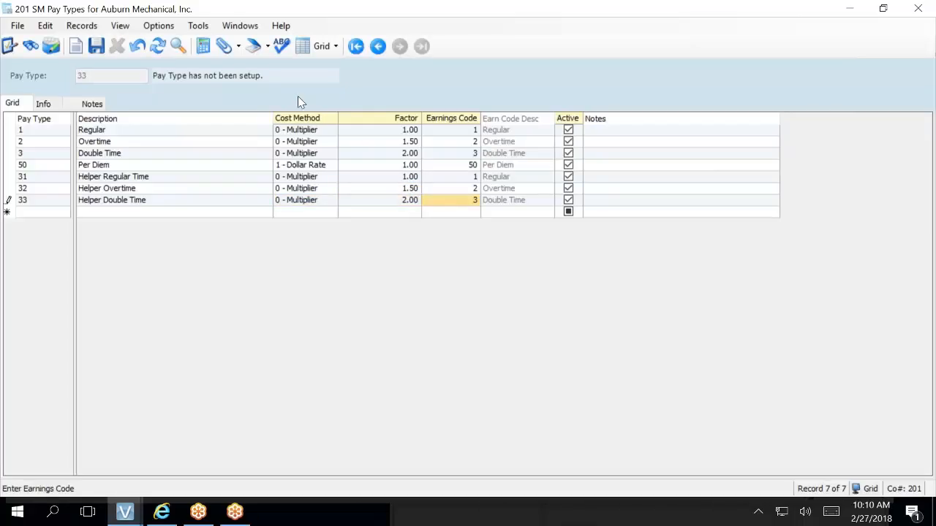
left_click(97, 46)
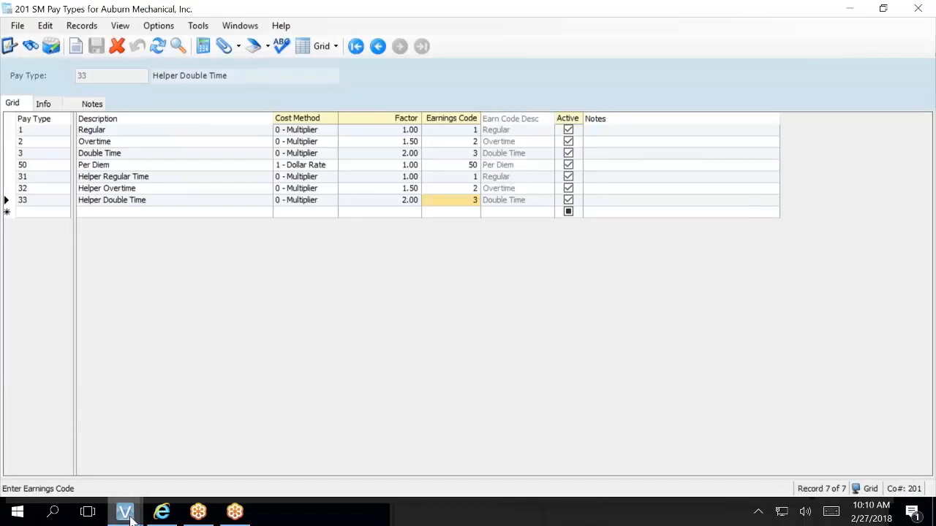
Switch to the SM Rate Templates form and open the advanced labor overrides of template CBRE-MS
mouse_move(126, 514)
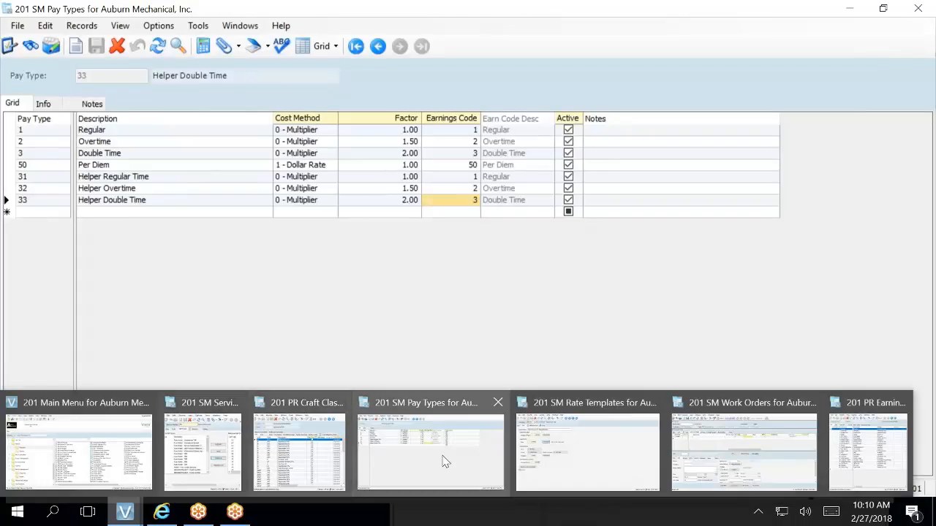
left_click(569, 457)
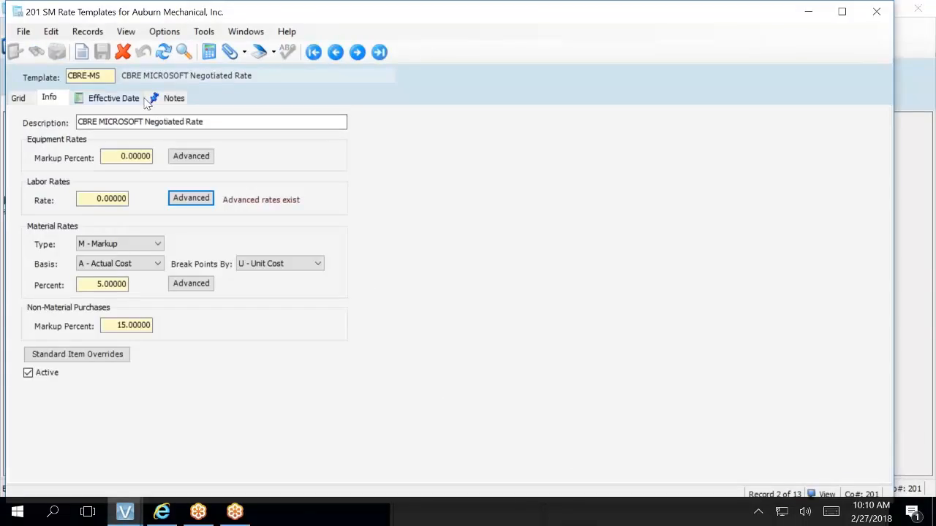
left_click(190, 201)
Add labor override sequence 4 with pay type 31 and a rate of 98 to the CBRE-MS template
left_click(50, 252)
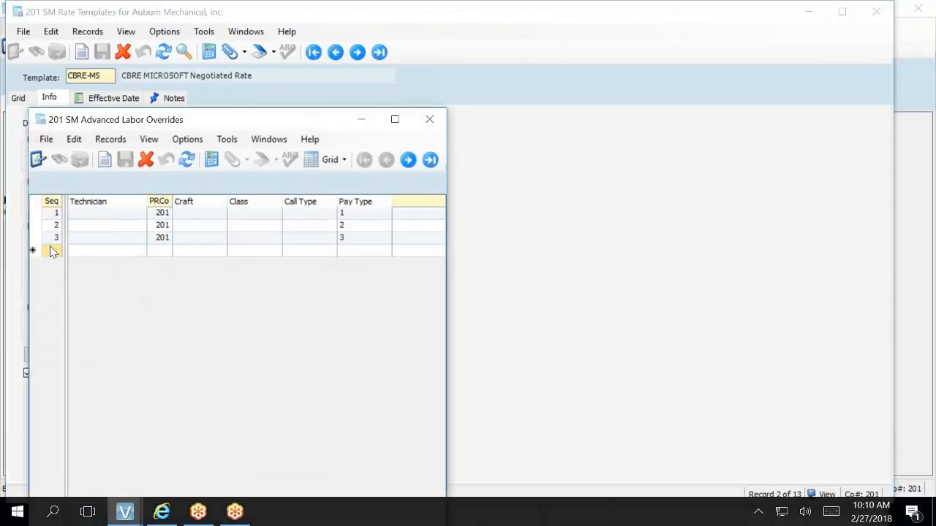
type("4")
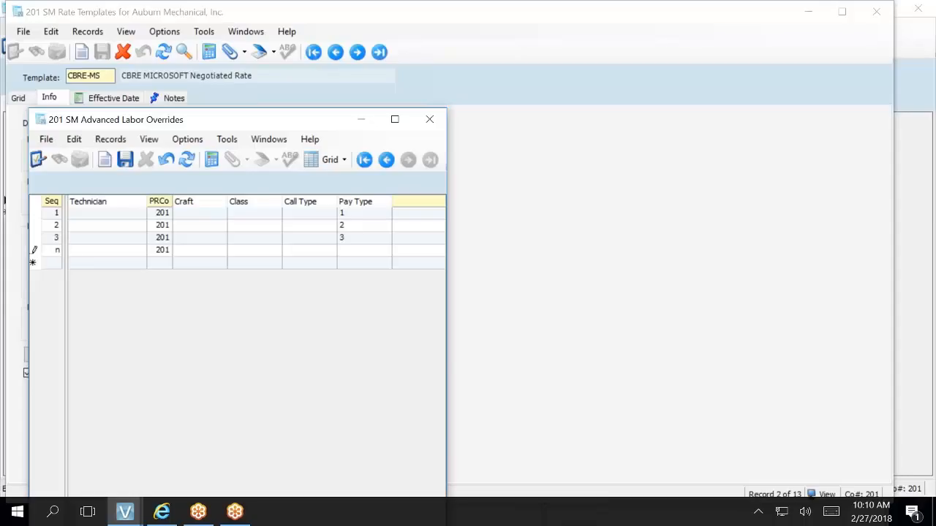
key("Tab")
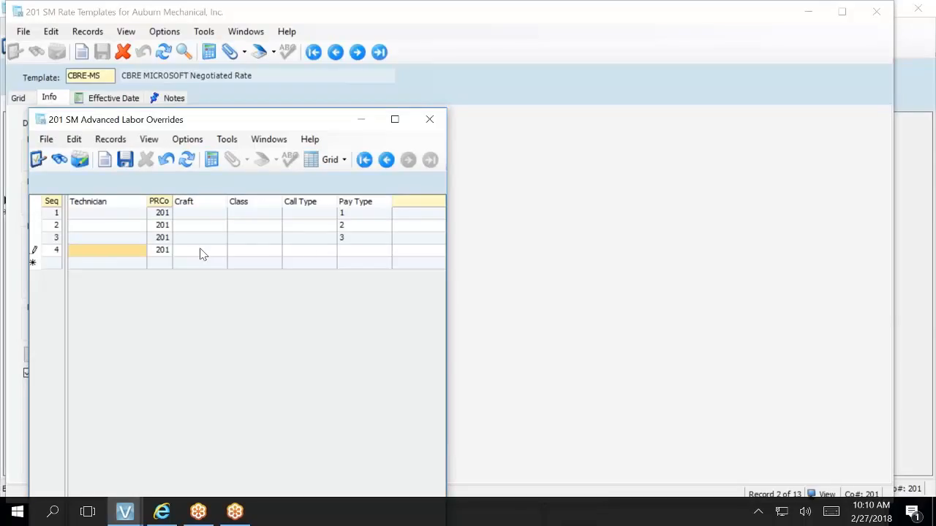
left_click(358, 253)
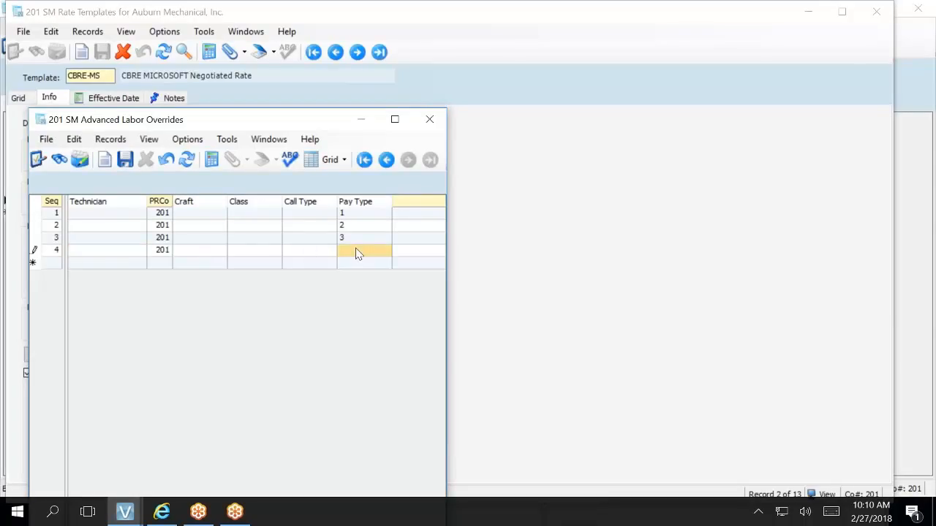
type("31")
key("Tab")
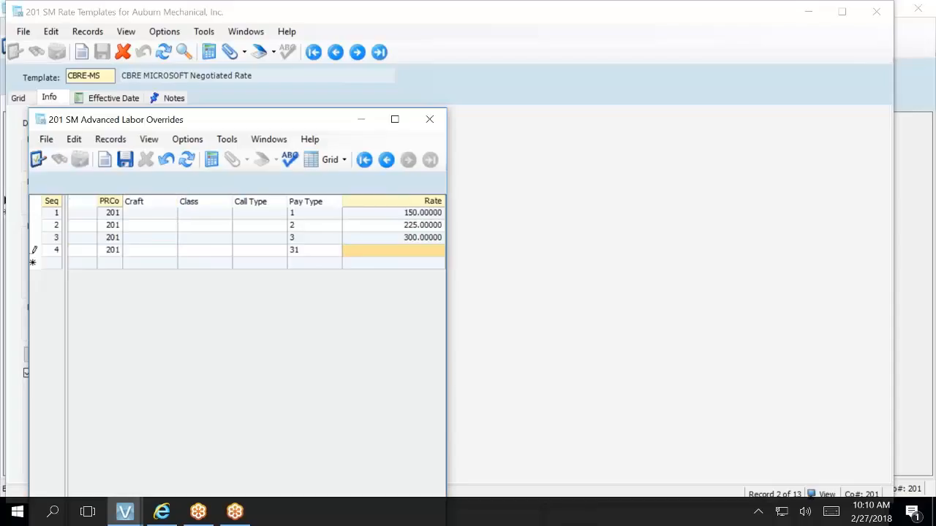
type("98")
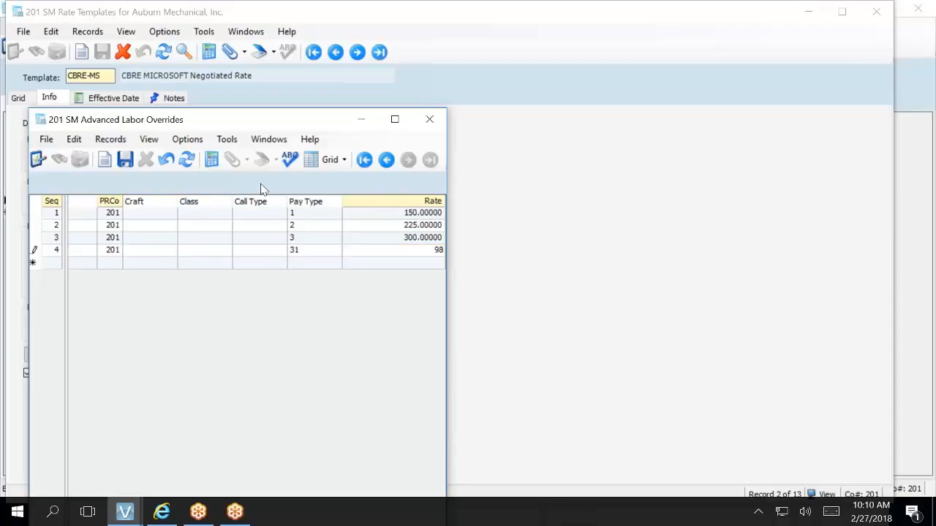
left_click(196, 266)
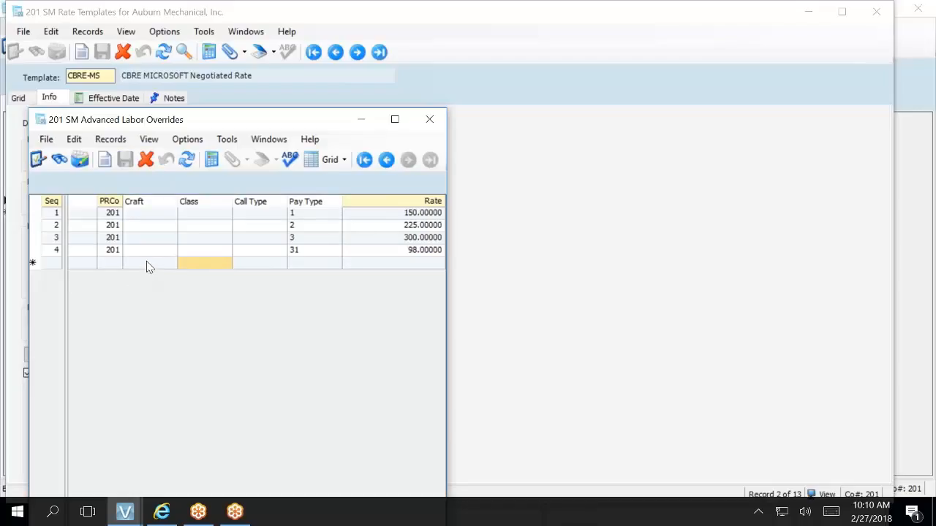
Add labor override sequence 5 with pay type 32 and a rate of 147 to the CBRE-MS template
left_click(53, 266)
key("Tab")
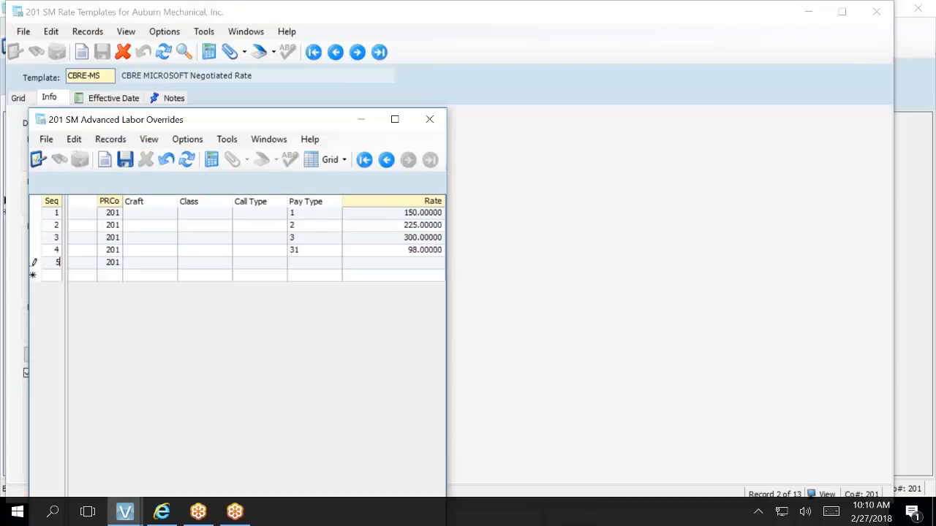
key("Tab")
key("Tab")
key("Tab")
key("Tab")
key("Tab")
type("32")
key("Tab")
key("Tab")
key("Return")
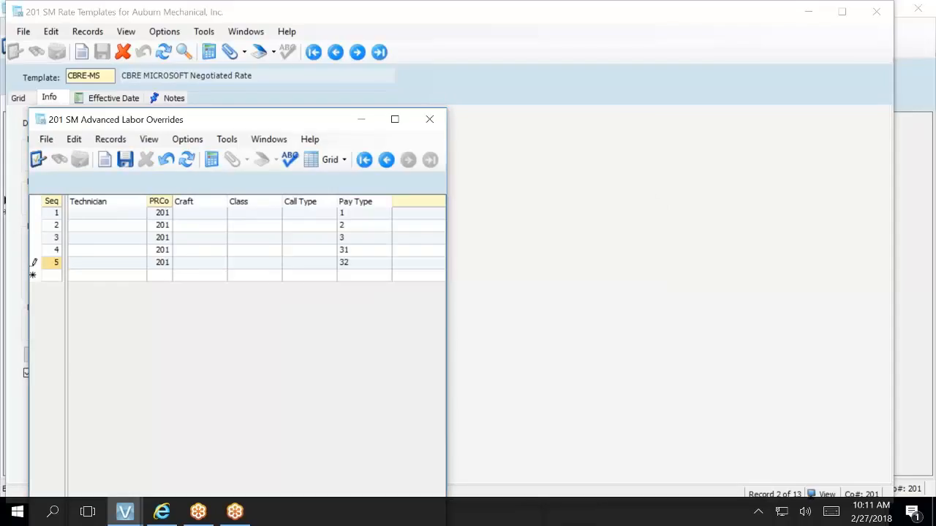
key("Tab")
key("Tab")
key("Tab")
key("Tab")
key("Tab")
key("Tab")
key("Tab")
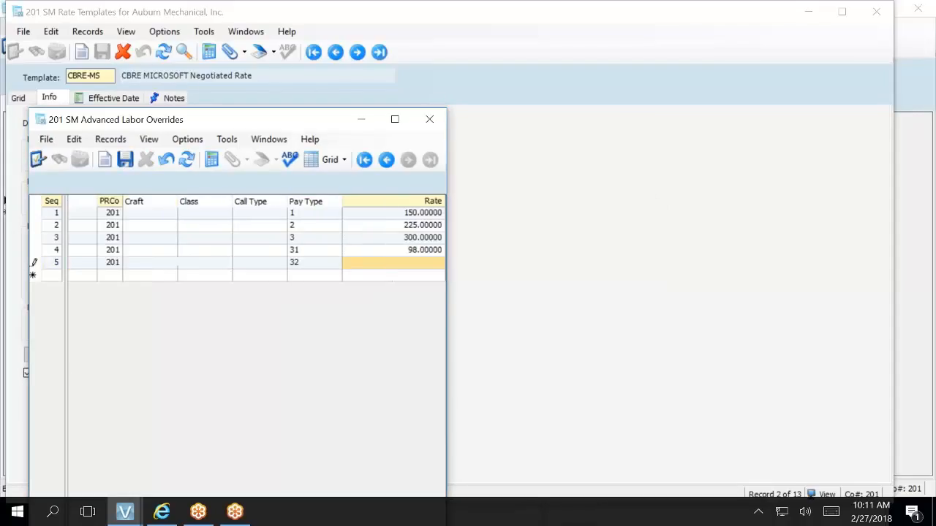
type("147")
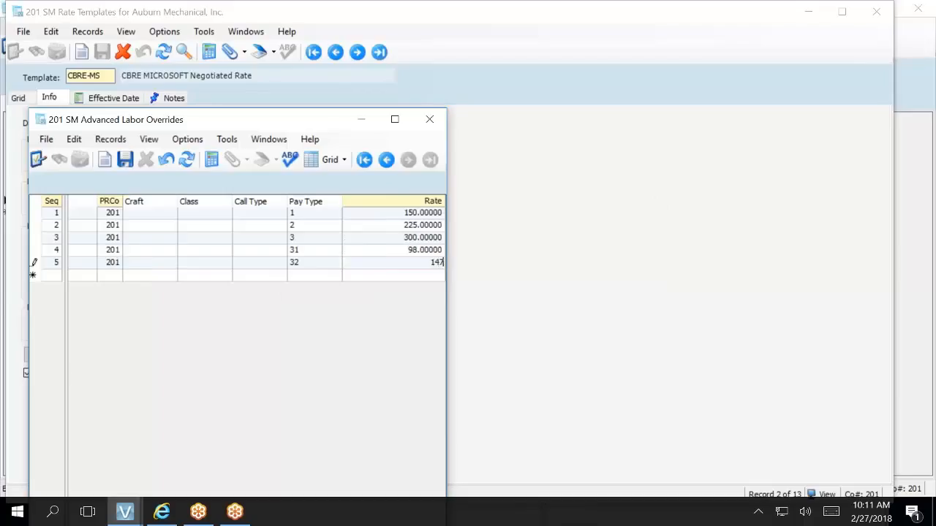
key("Return")
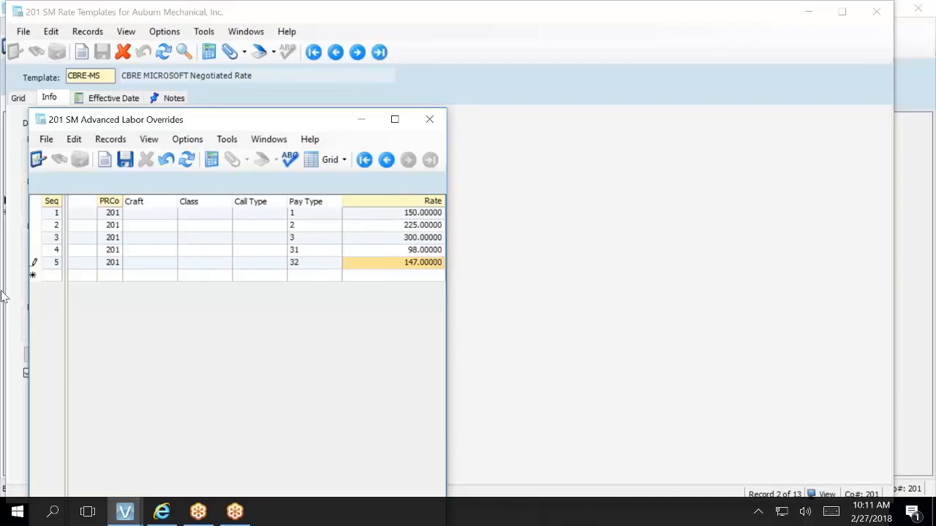
Add labor override sequence 6 with pay type 33 and a rate of 196 to the CBRE-MS template
left_click(60, 277)
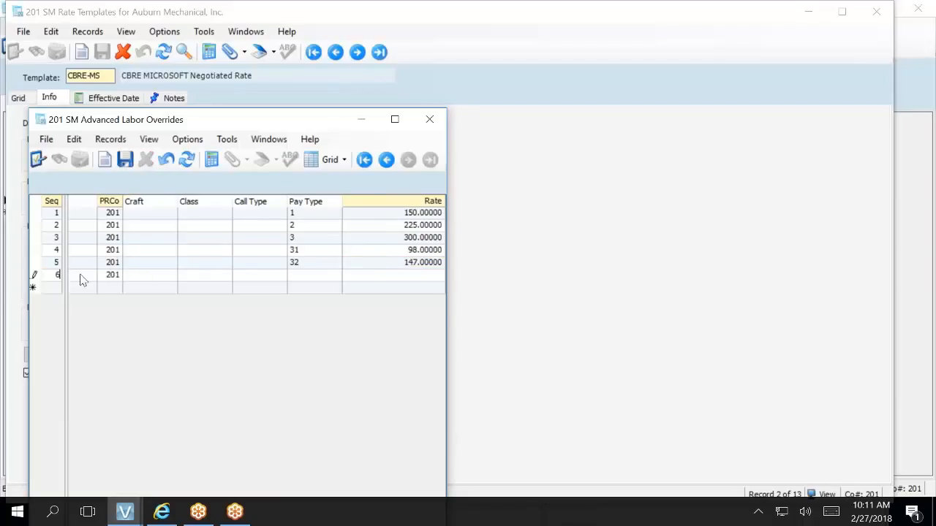
left_click(324, 275)
type("33")
key("Return")
left_click(365, 277)
type("196")
left_click(352, 265)
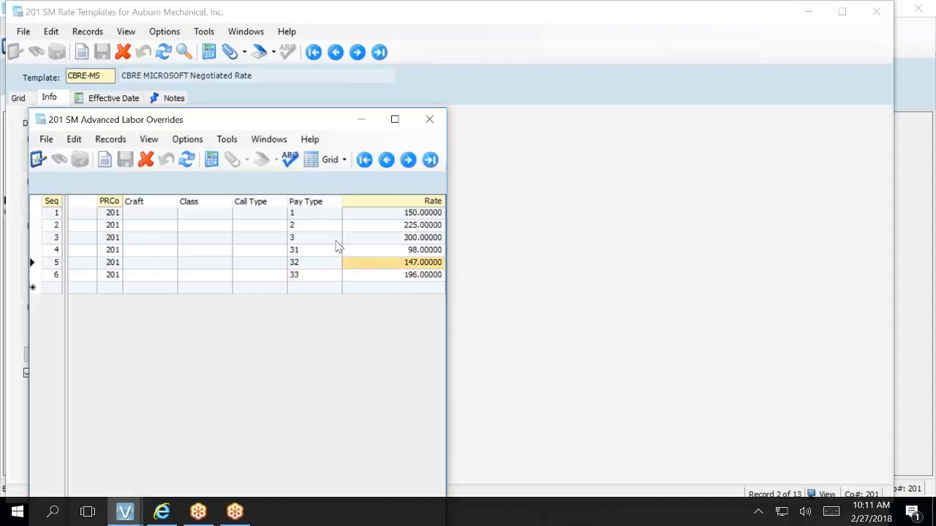
left_click(388, 160)
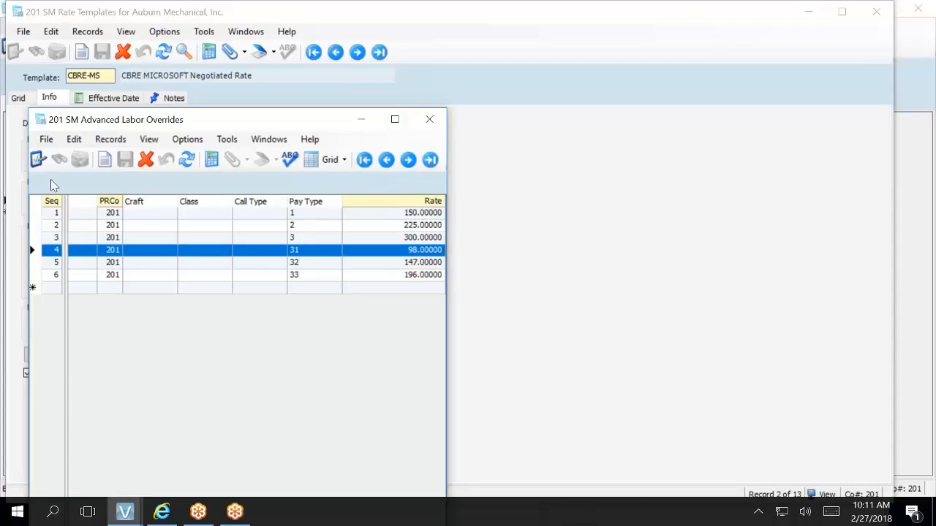
Close the CBRE-MS overrides and open the advanced labor overrides of rate template CLINK
left_click(430, 122)
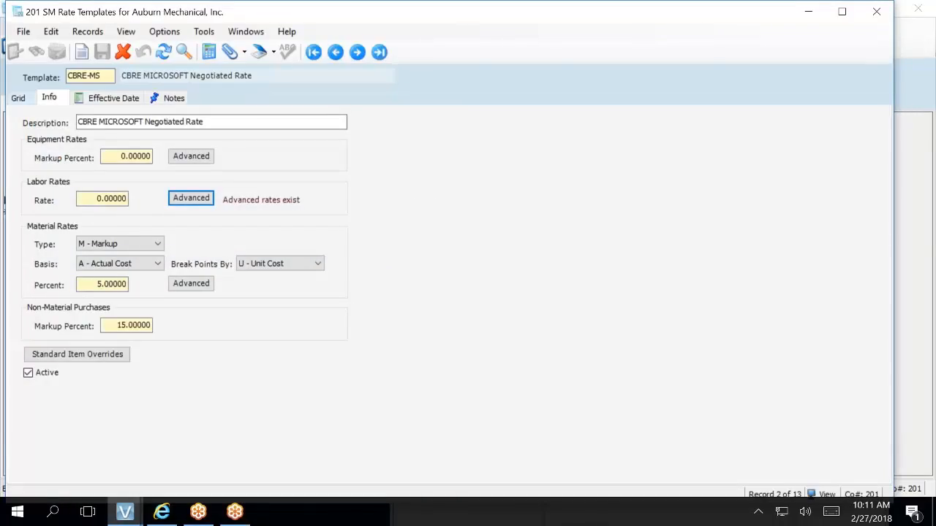
left_click(18, 98)
left_click(41, 149)
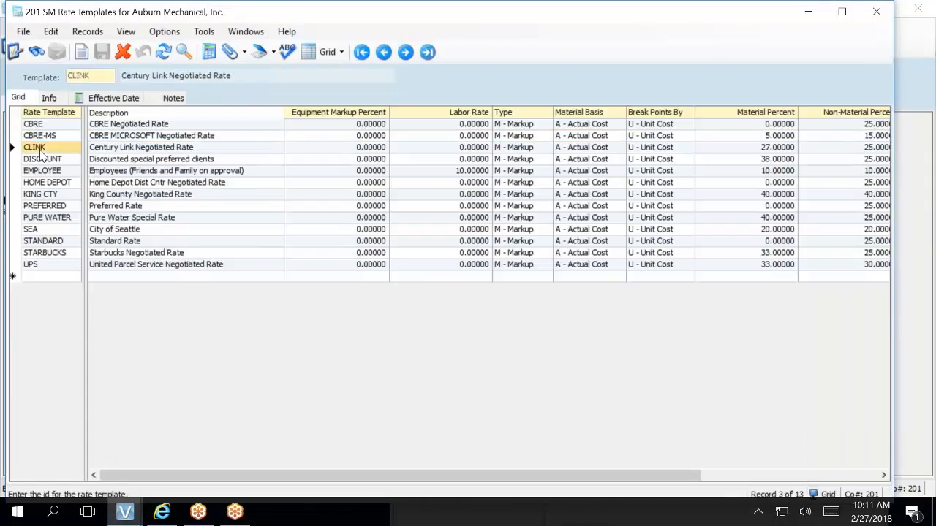
key("Tab")
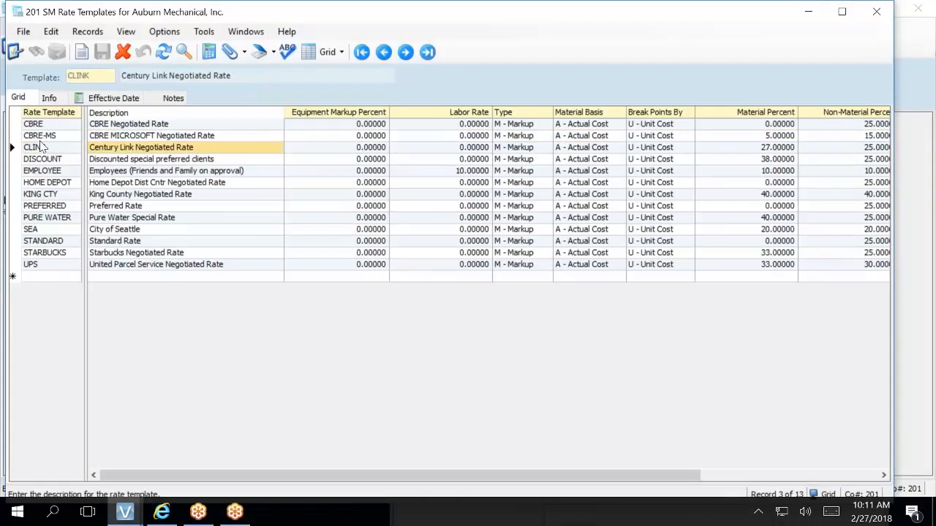
left_click(46, 111)
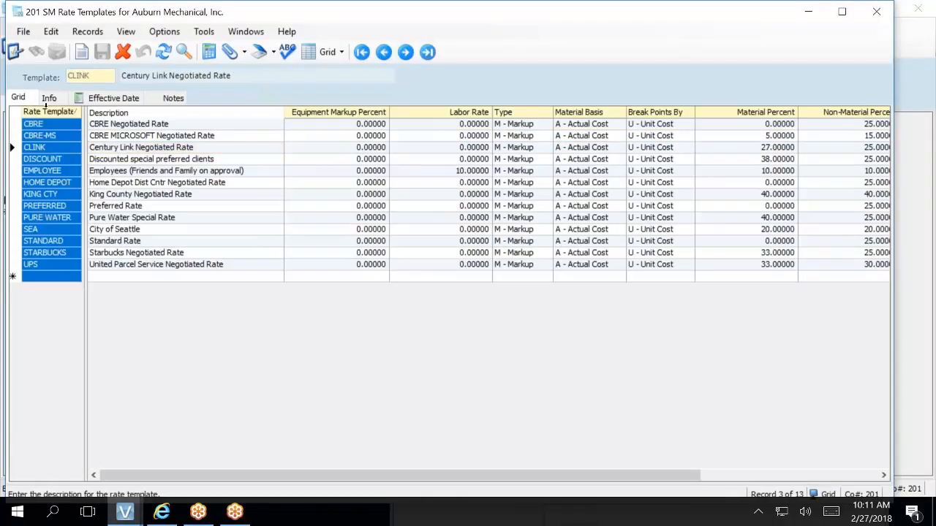
left_click(45, 147)
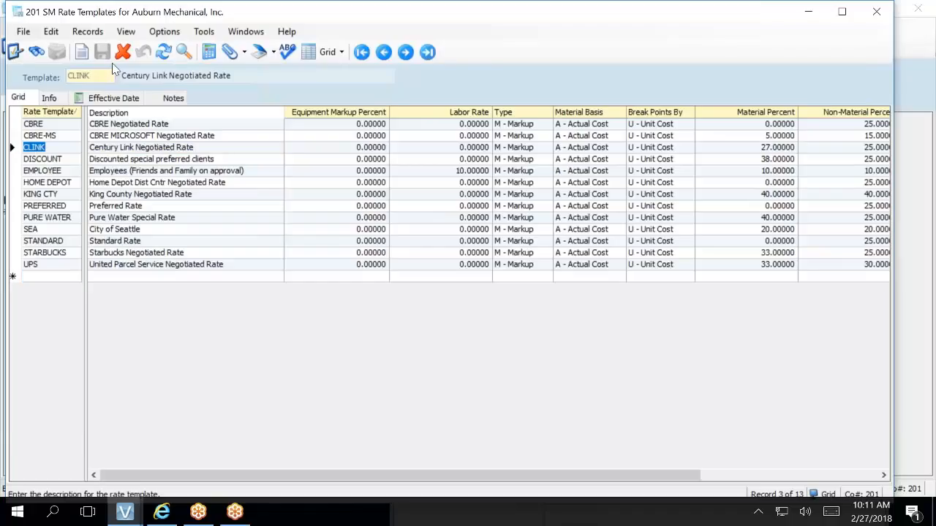
left_click(50, 102)
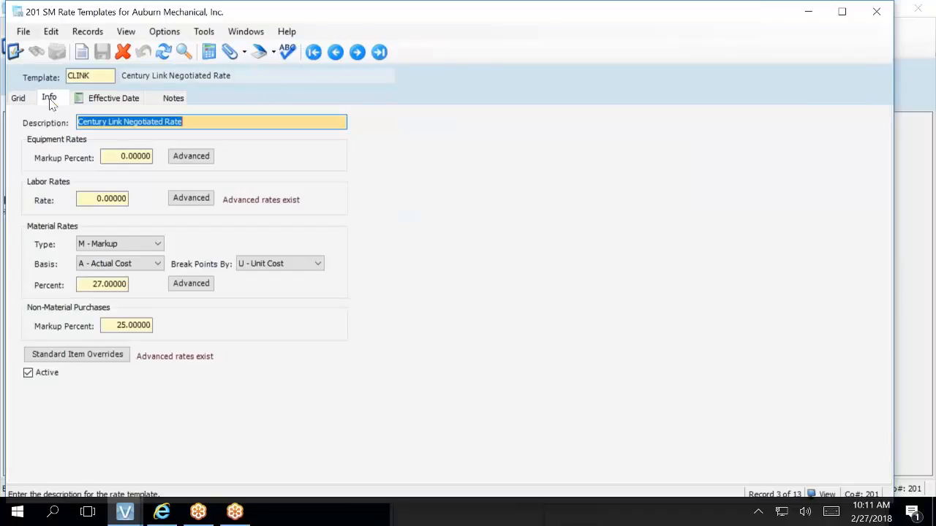
left_click(183, 201)
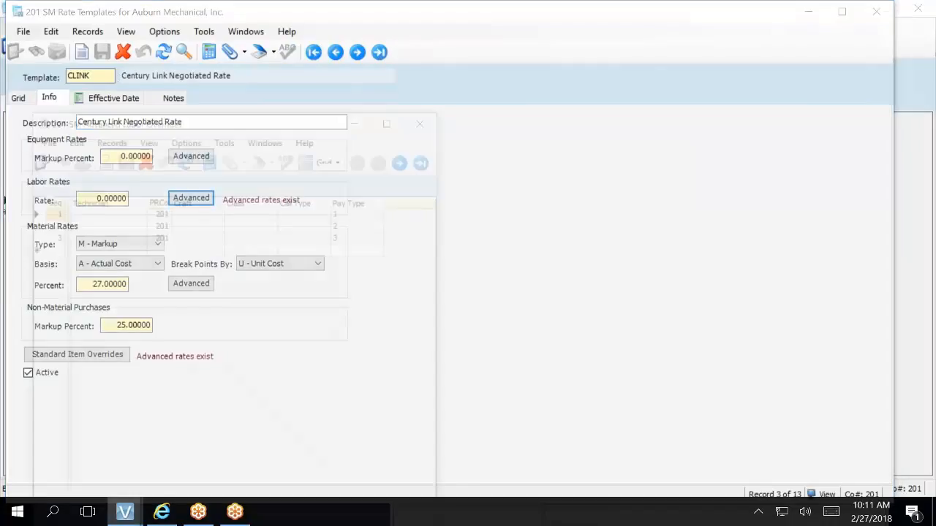
left_click(59, 250)
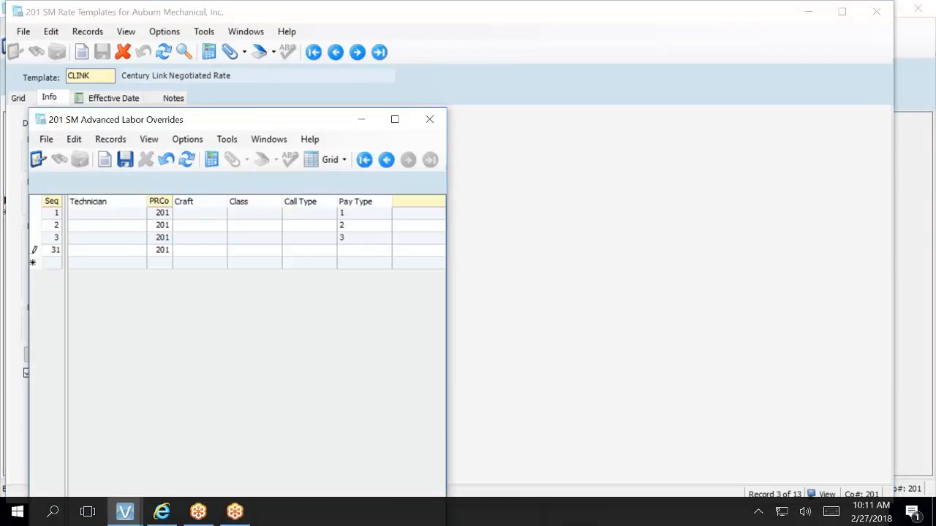
type("30")
key("Tab")
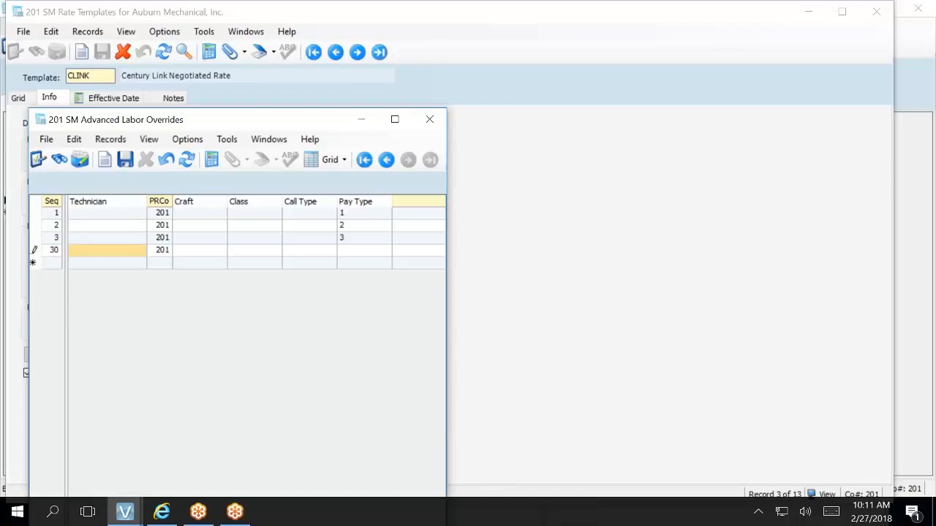
Set the sequence of the new CLINK labor override row to 4 and advance to its pay type
left_click(54, 250)
type("4")
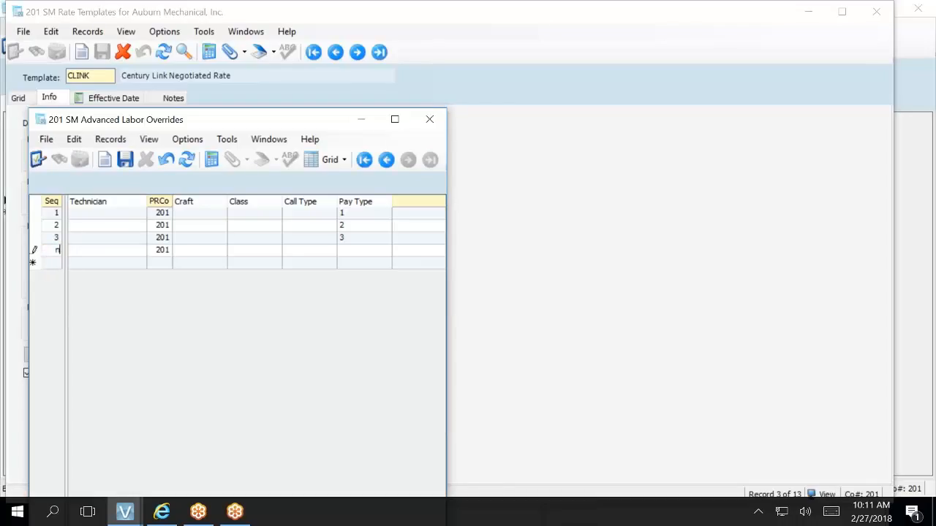
key("Tab")
key("Tab")
key("Tab")
key("Tab")
key("Tab")
key("Tab")
type("3")
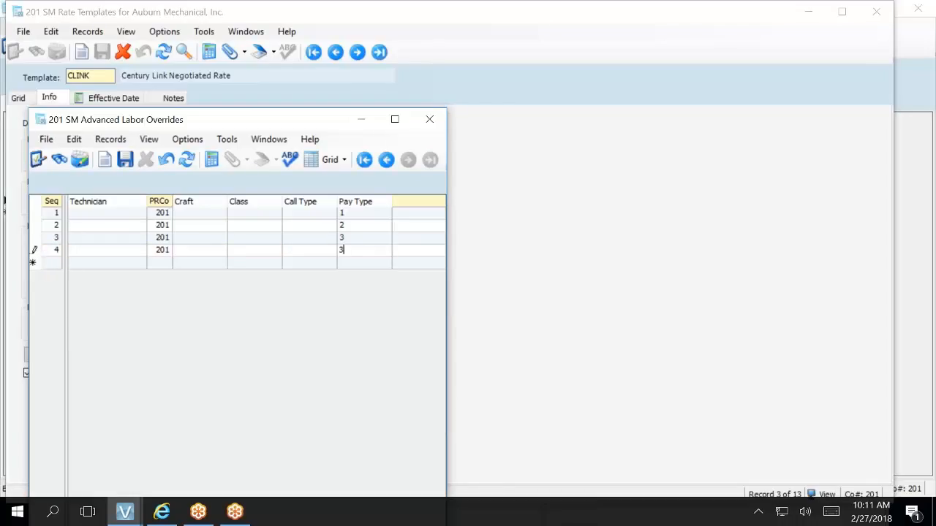
type("0")
key("Tab")
key("Return")
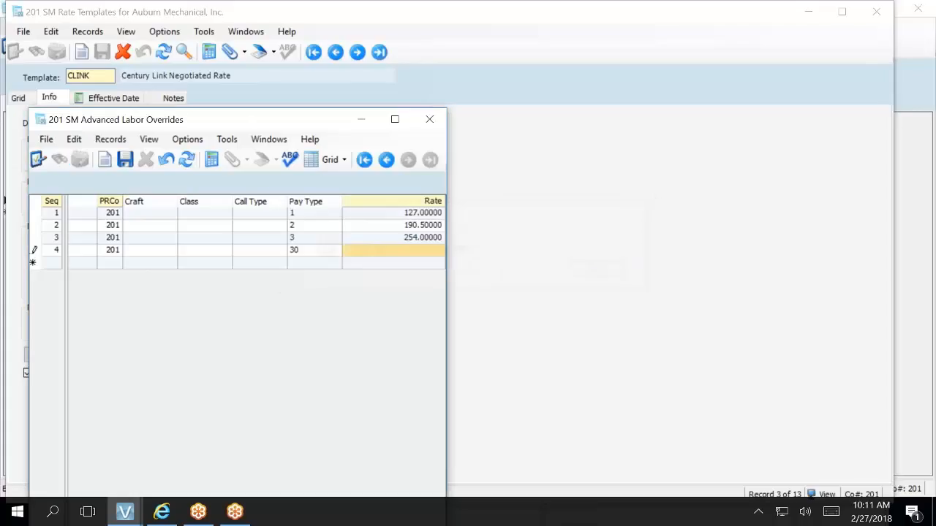
Assign pay type 31 and a rate of 120 to the CLINK labor override with sequence 4
type("31")
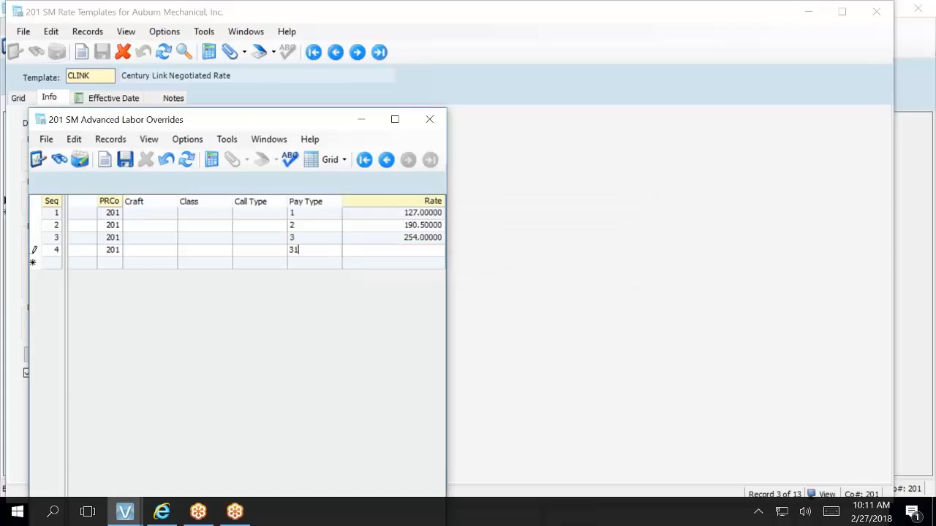
key("Tab")
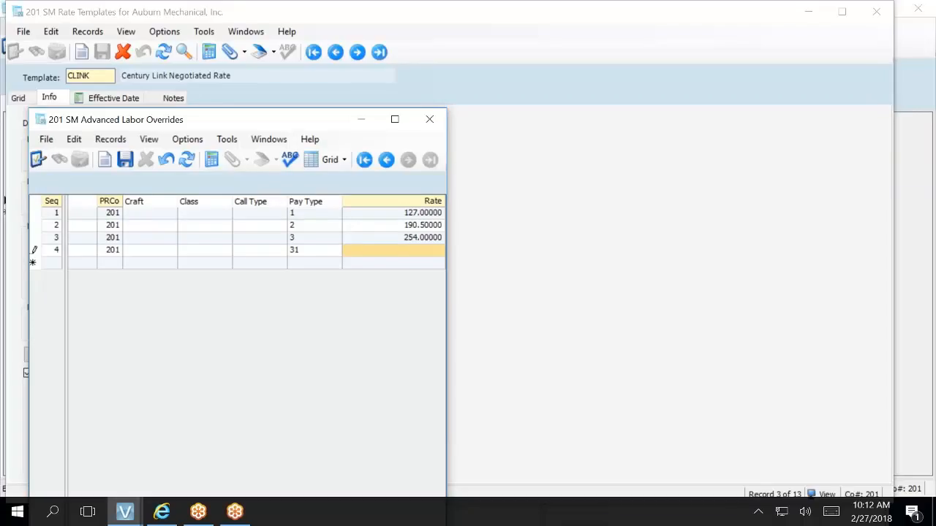
type("120")
key("Tab")
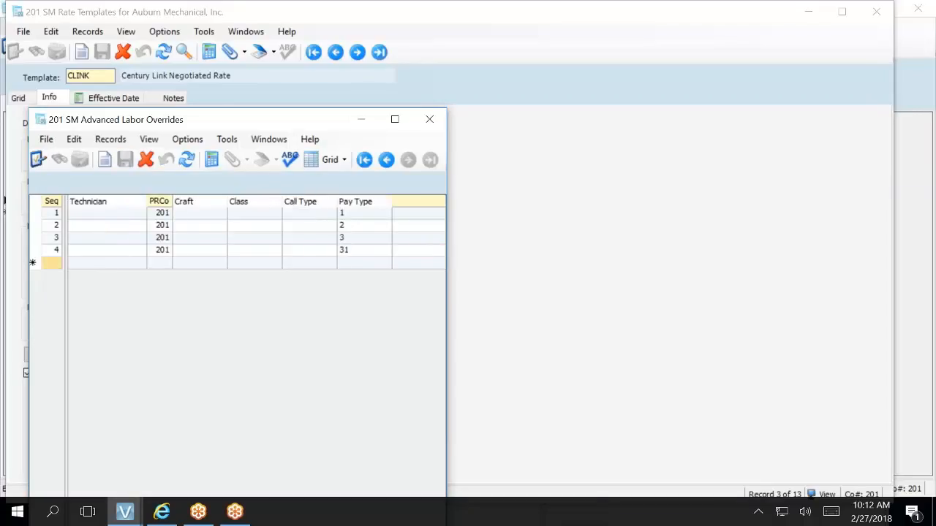
Add labor override sequence 5 with pay type 32 and a rate of 0 to the CLINK template
type("5")
key("Tab")
key("Tab")
key("Tab")
key("Tab")
key("Tab")
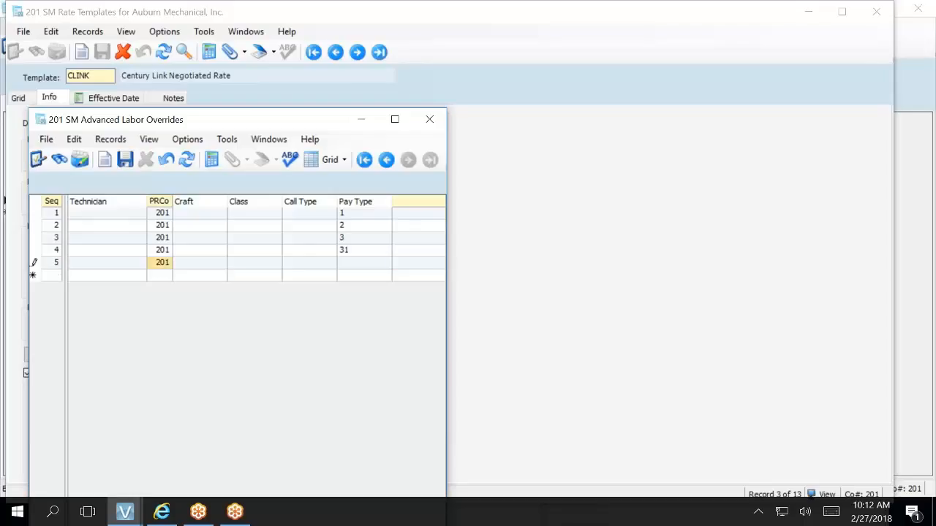
key("Tab")
key("Tab")
type("32")
key("Tab")
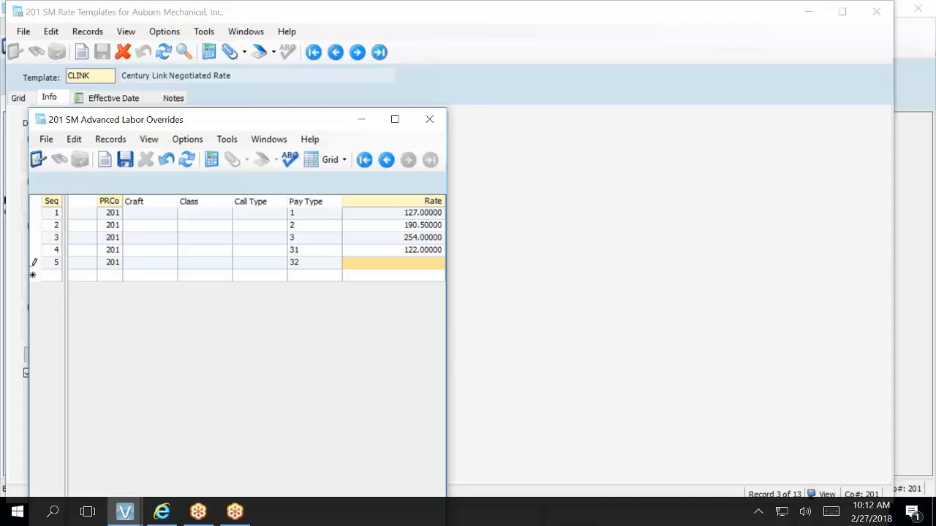
left_click(369, 263)
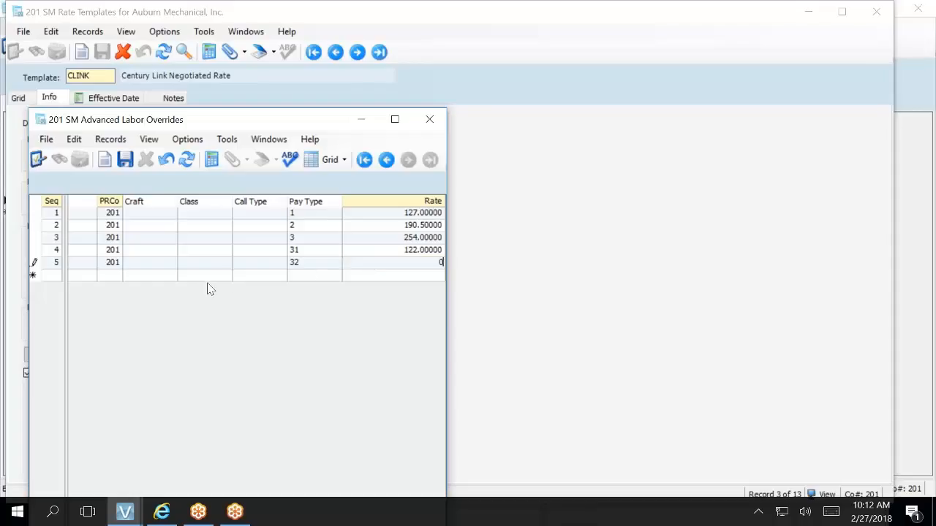
key("Return")
key("Return")
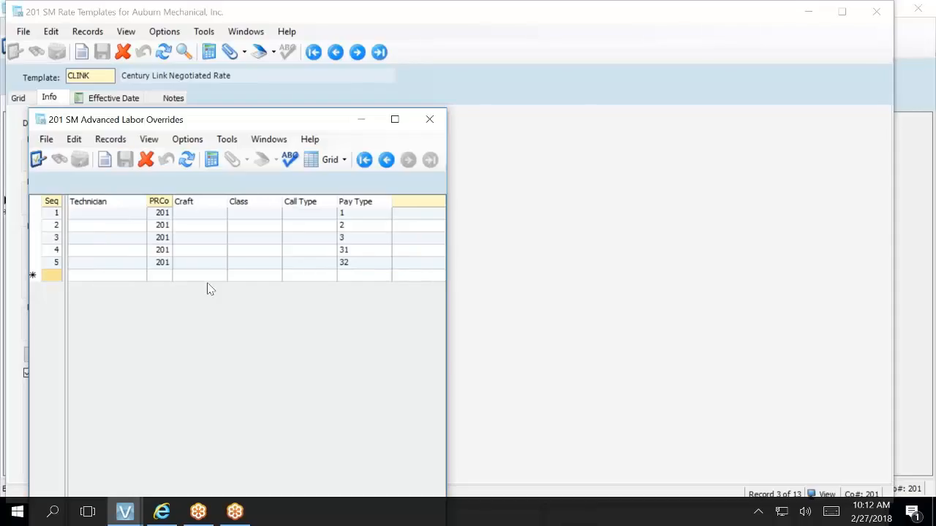
Add labor override sequence 6 with pay type 33 and a rate of 244 to the CLINK template
key("Return")
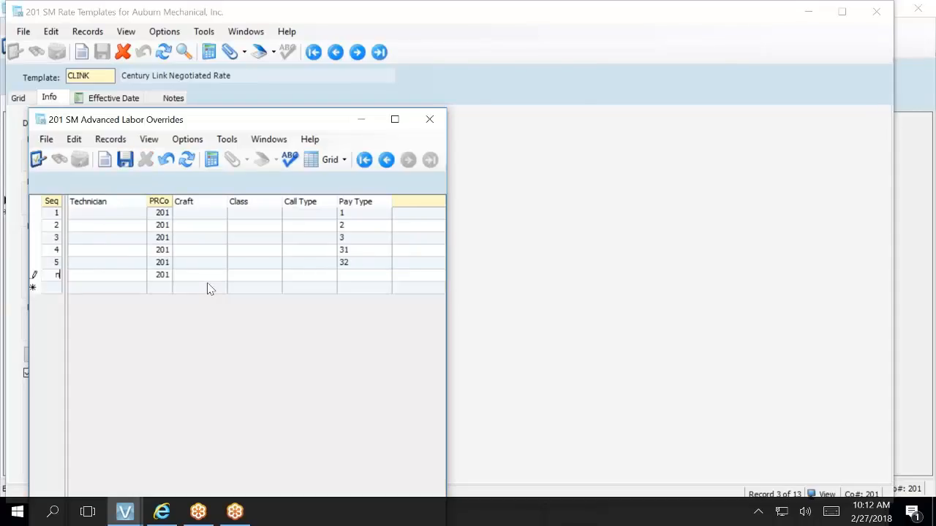
key("Return")
key("Return")
key("Return")
key("Return")
type("33")
key("Return")
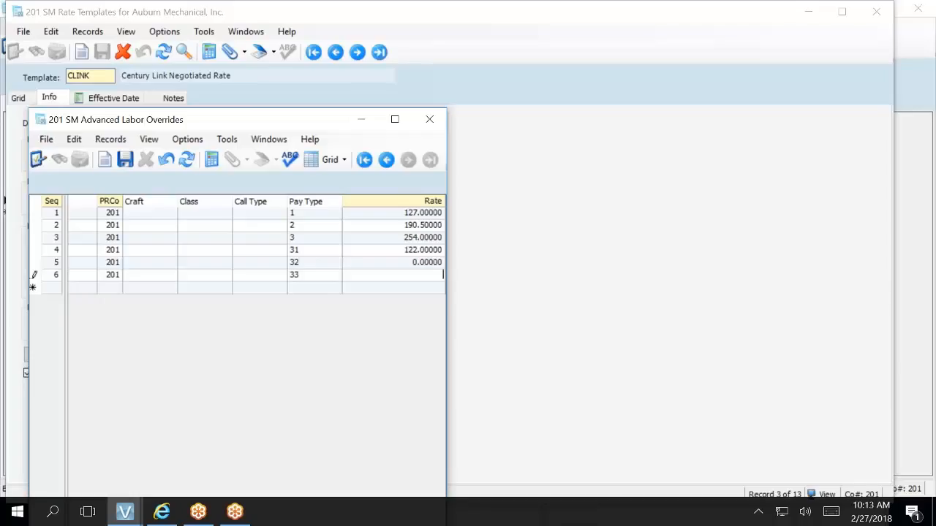
left_click(370, 268)
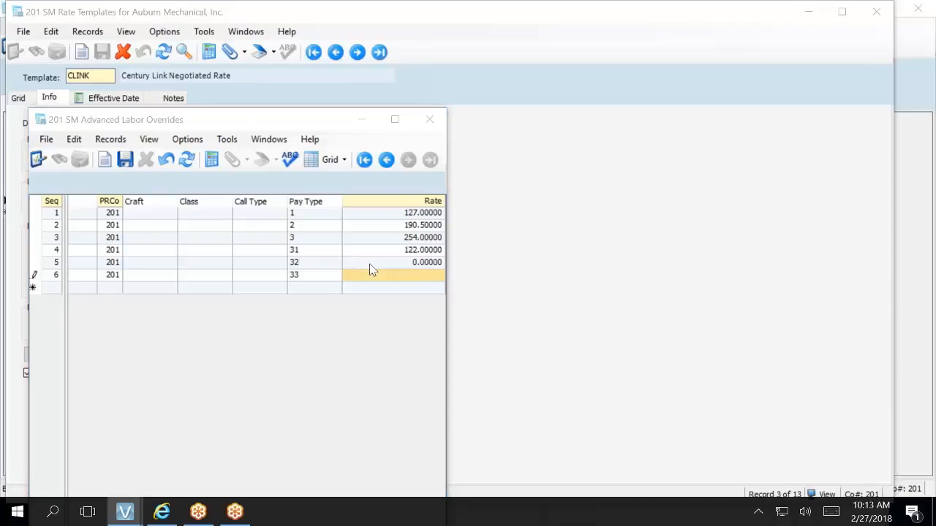
key("Return")
type("244")
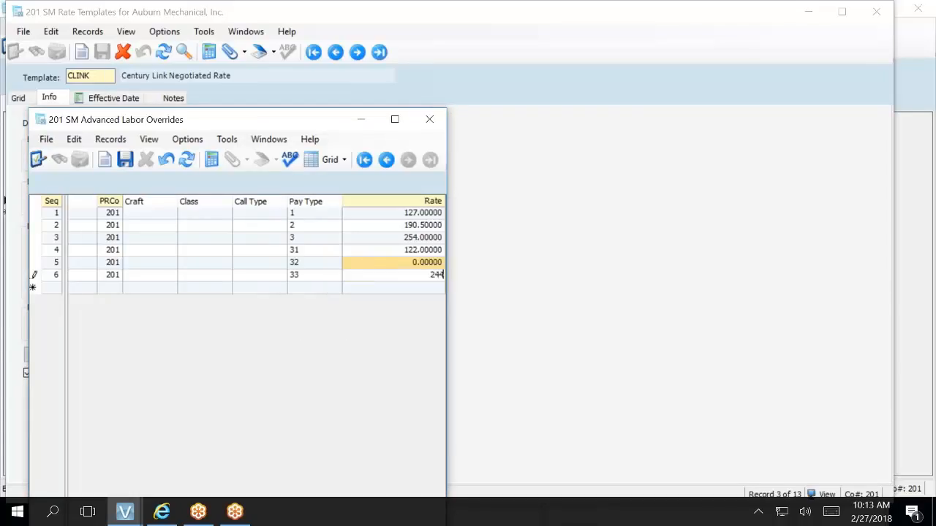
Set the rate of the pay type 32 labor override in the CLINK template to 183
left_click(373, 266)
type("183")
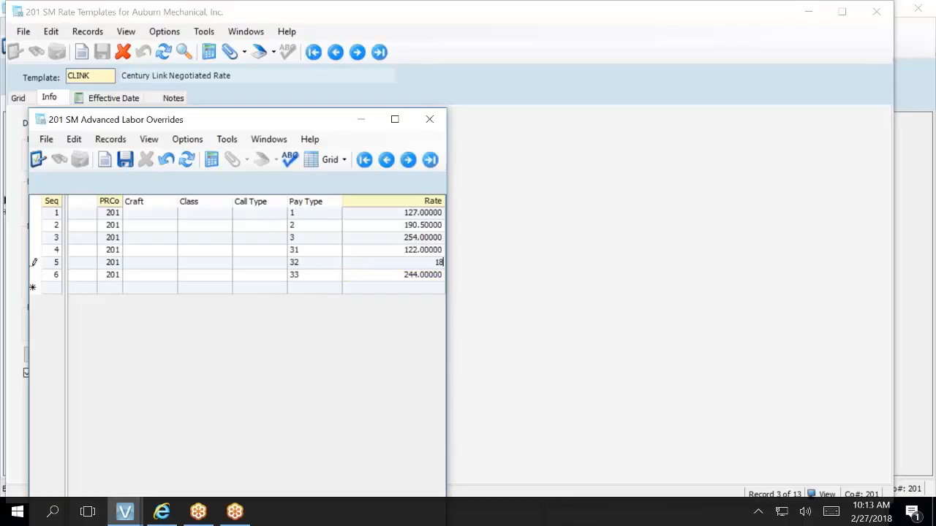
left_click(371, 261)
key("Return")
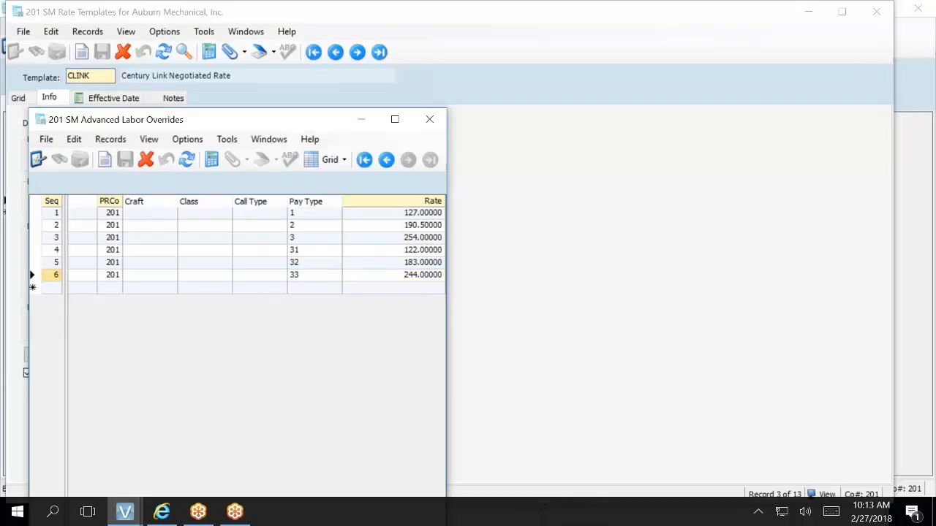
Close the CLINK labor overrides and the rate templates form, and restore the SM Pay Types window to its smaller size
left_click(430, 119)
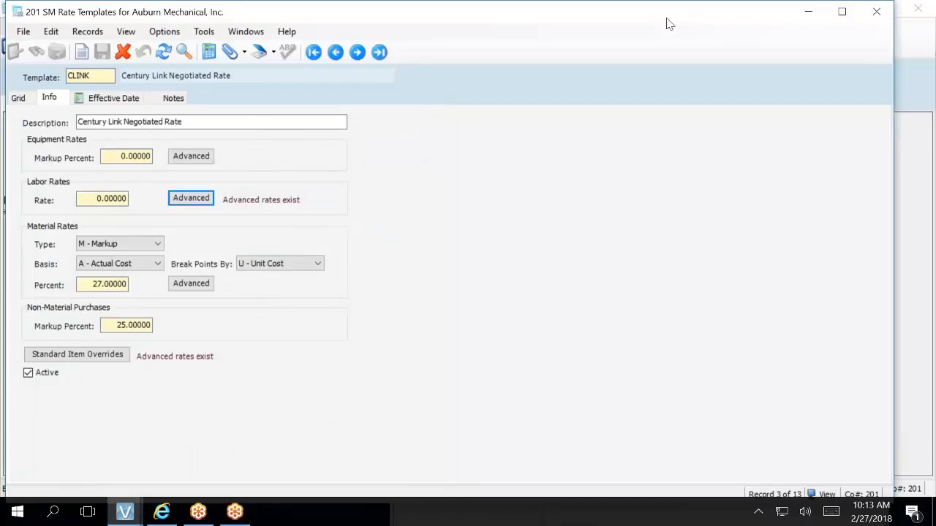
left_click(876, 12)
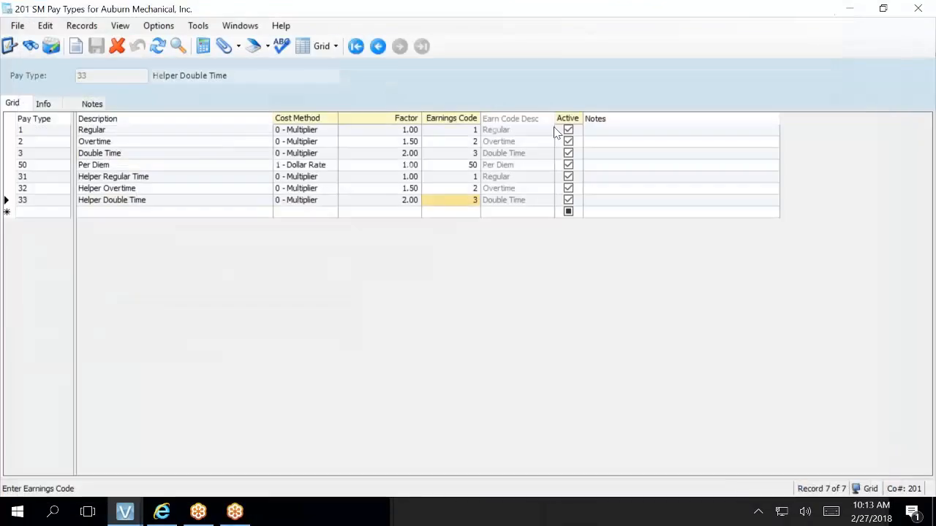
left_click(884, 9)
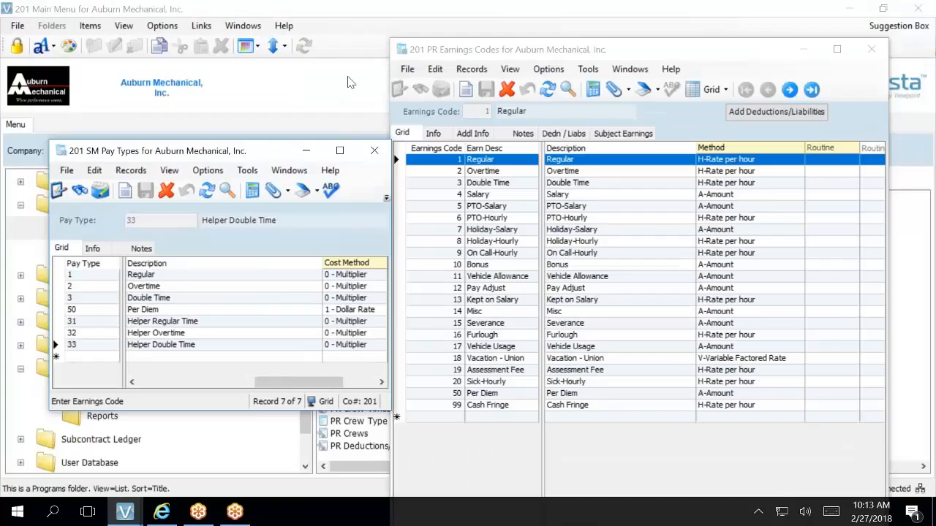